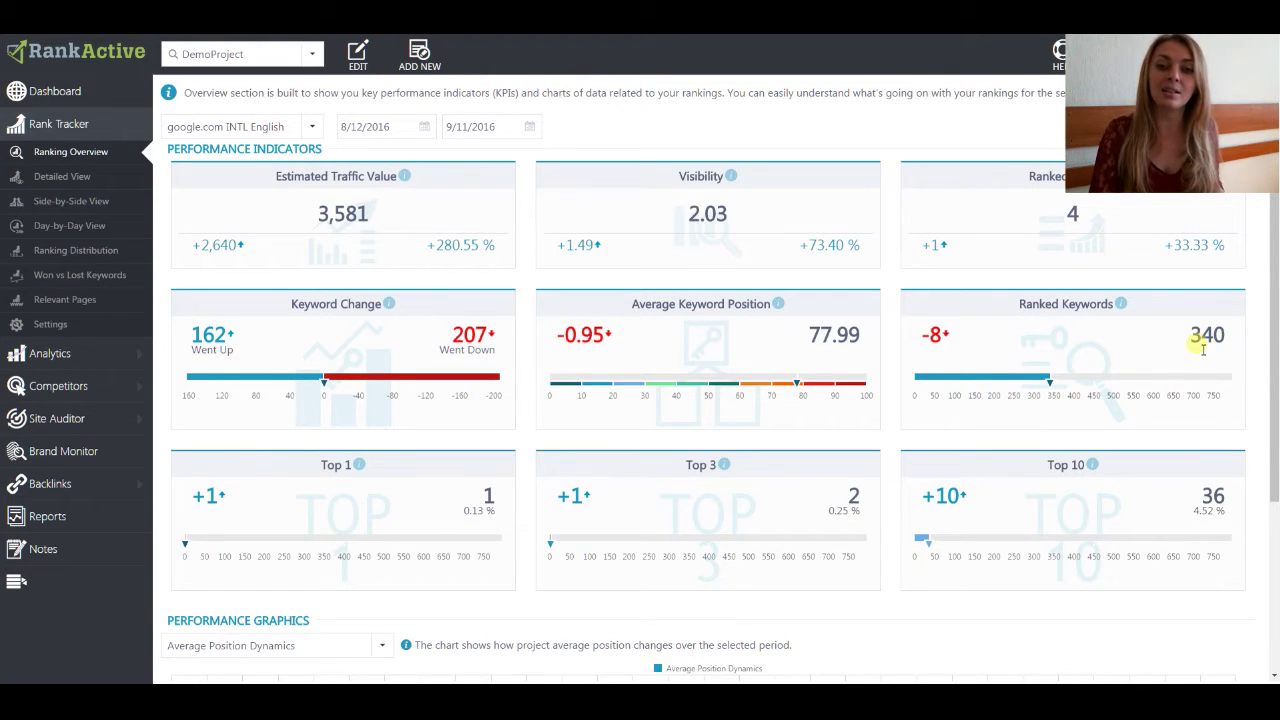
Switch the Performance Graphics chart of the ranking overview to Estimated Traffic Value Dynamics
scroll(800, 350, down, 2)
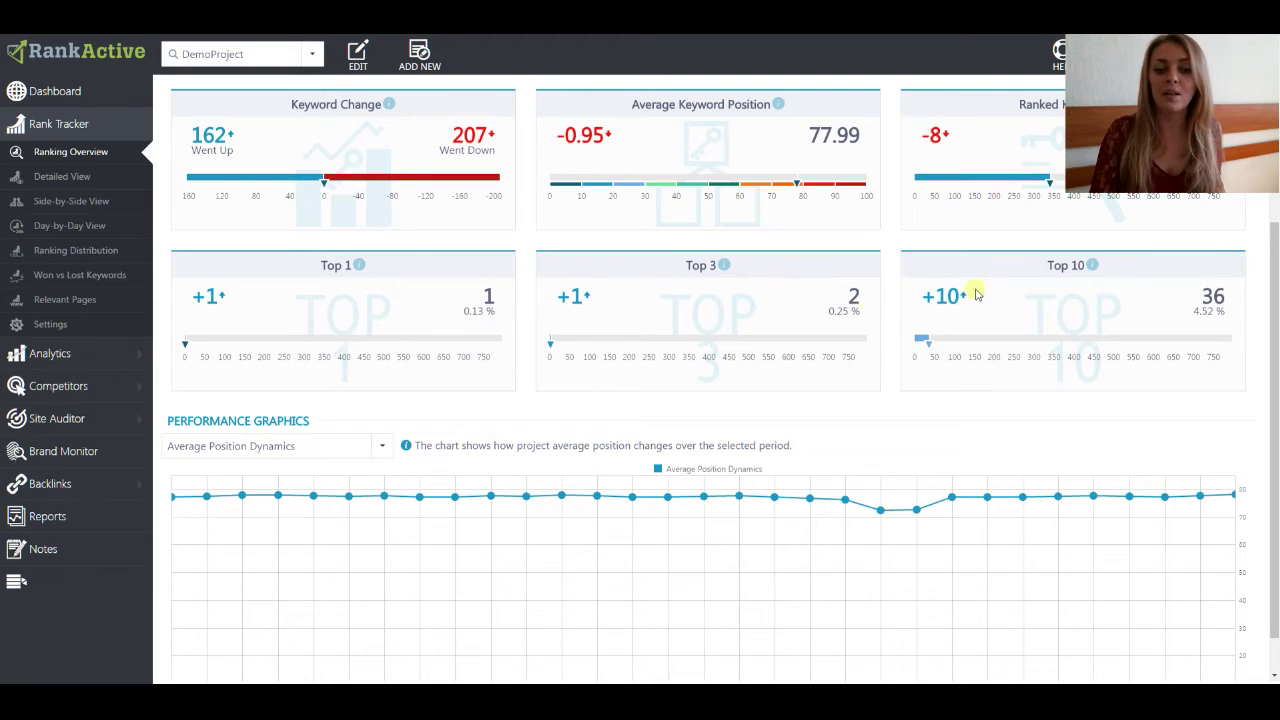
scroll(880, 363, down, 1)
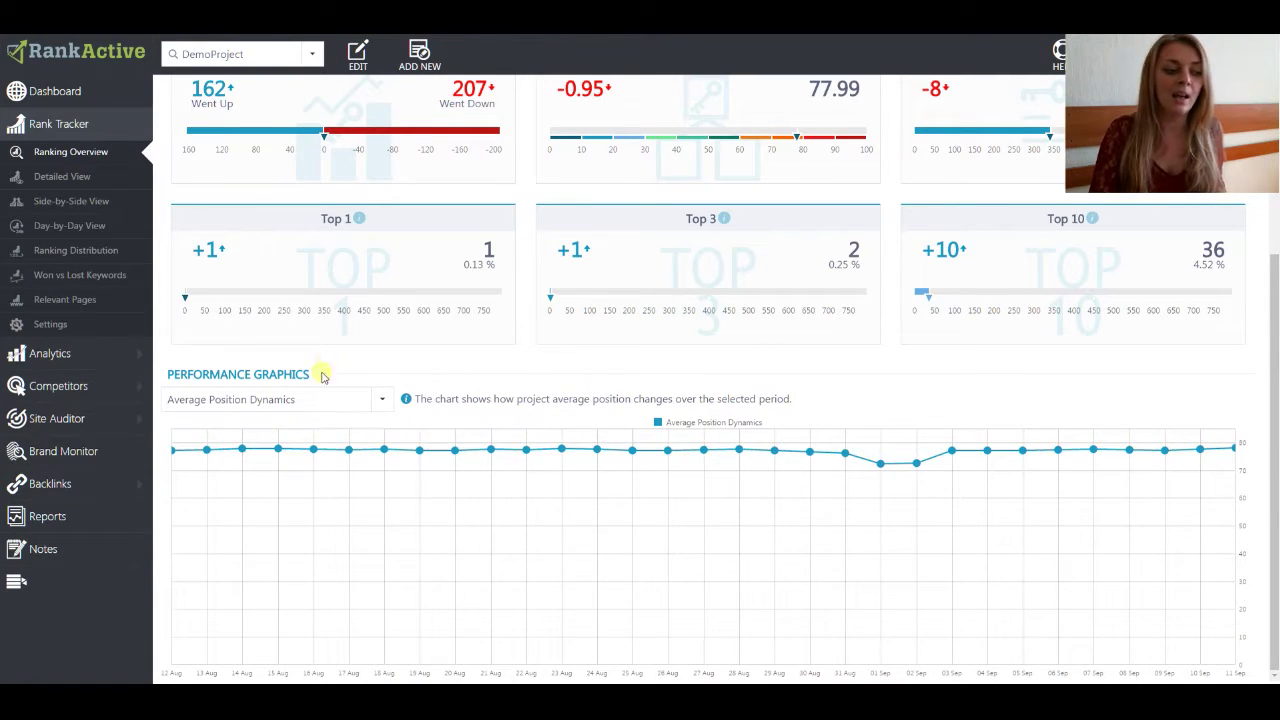
click(384, 399)
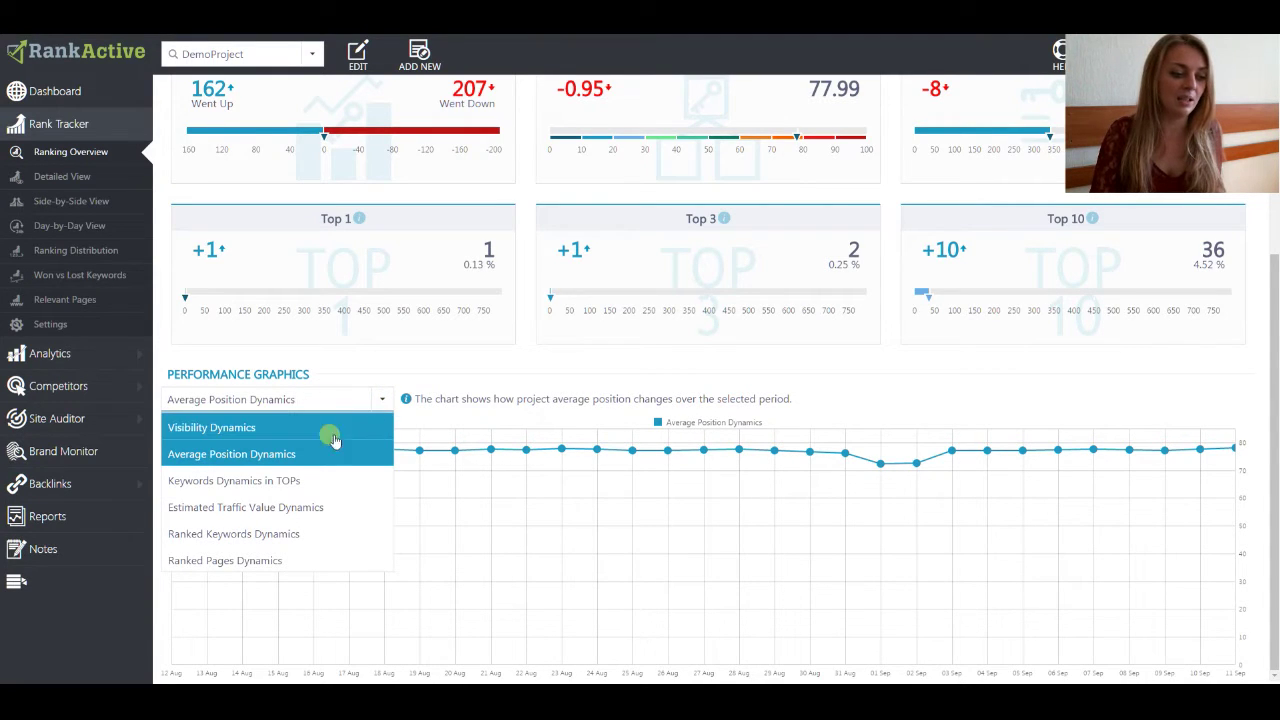
click(323, 513)
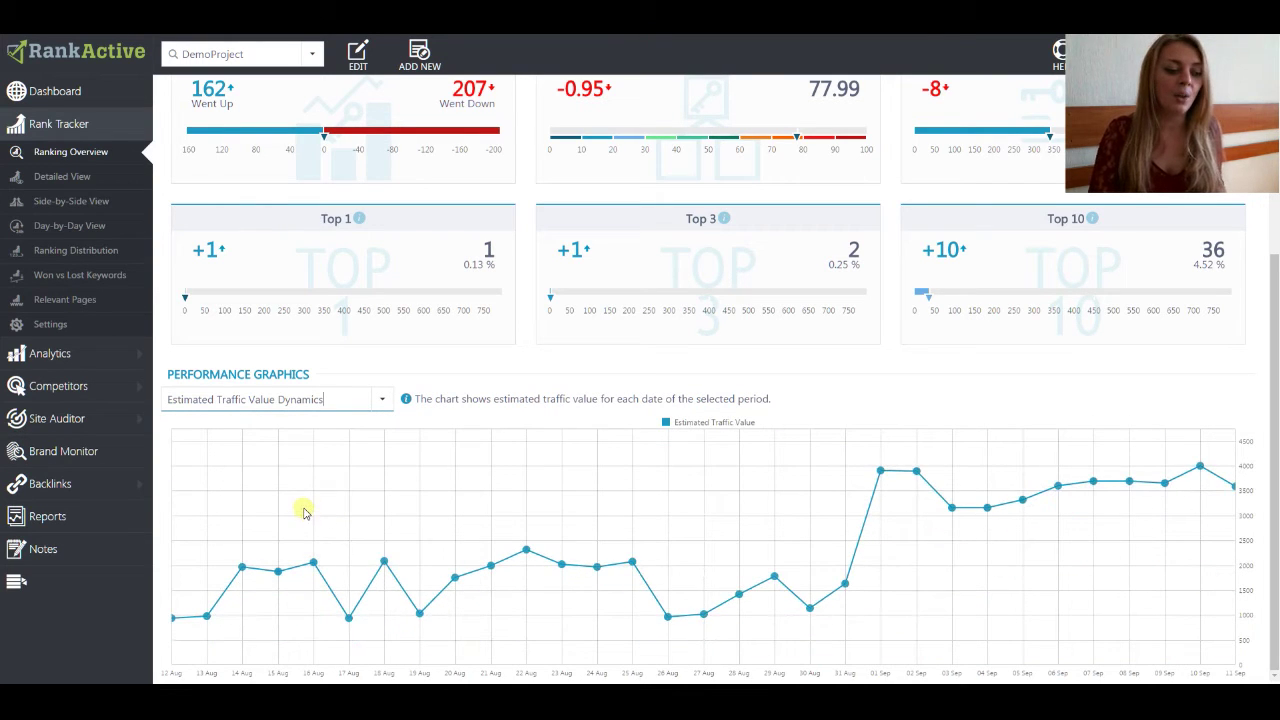
mouse_move(386, 562)
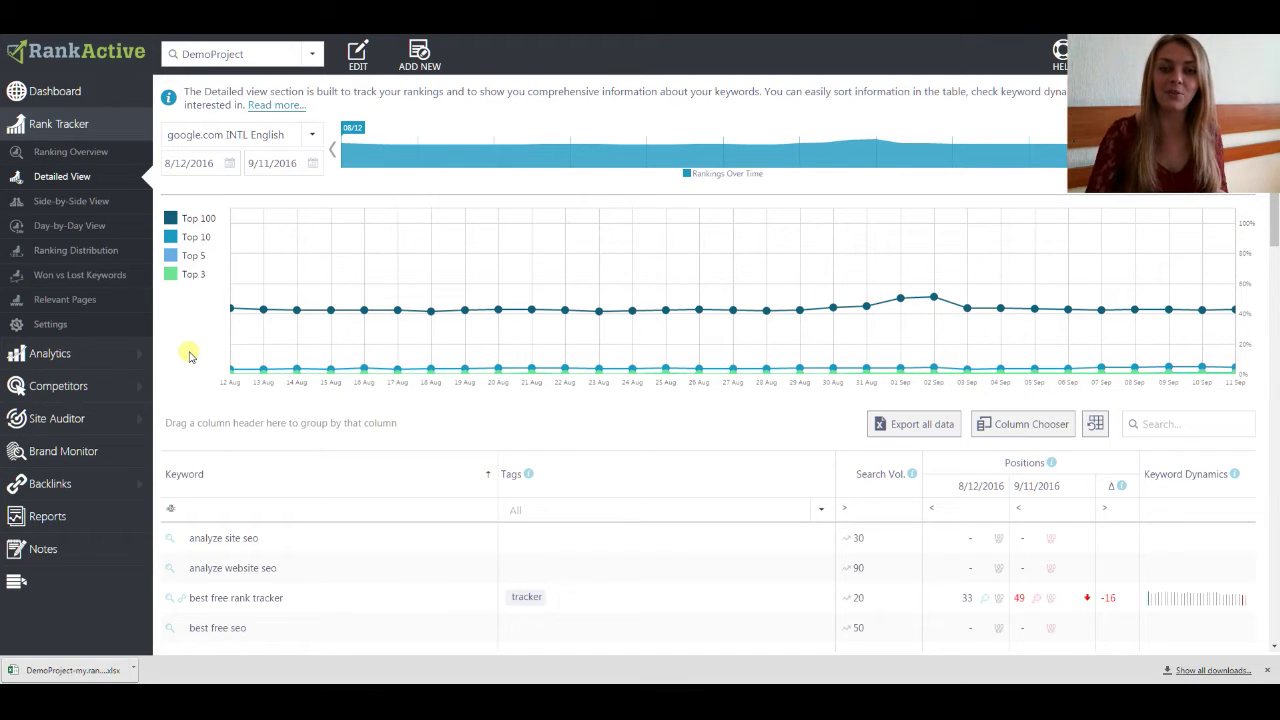
Review the available search engines and the start and end date calendars of the Detailed View, leaving the selections as they are
click(315, 136)
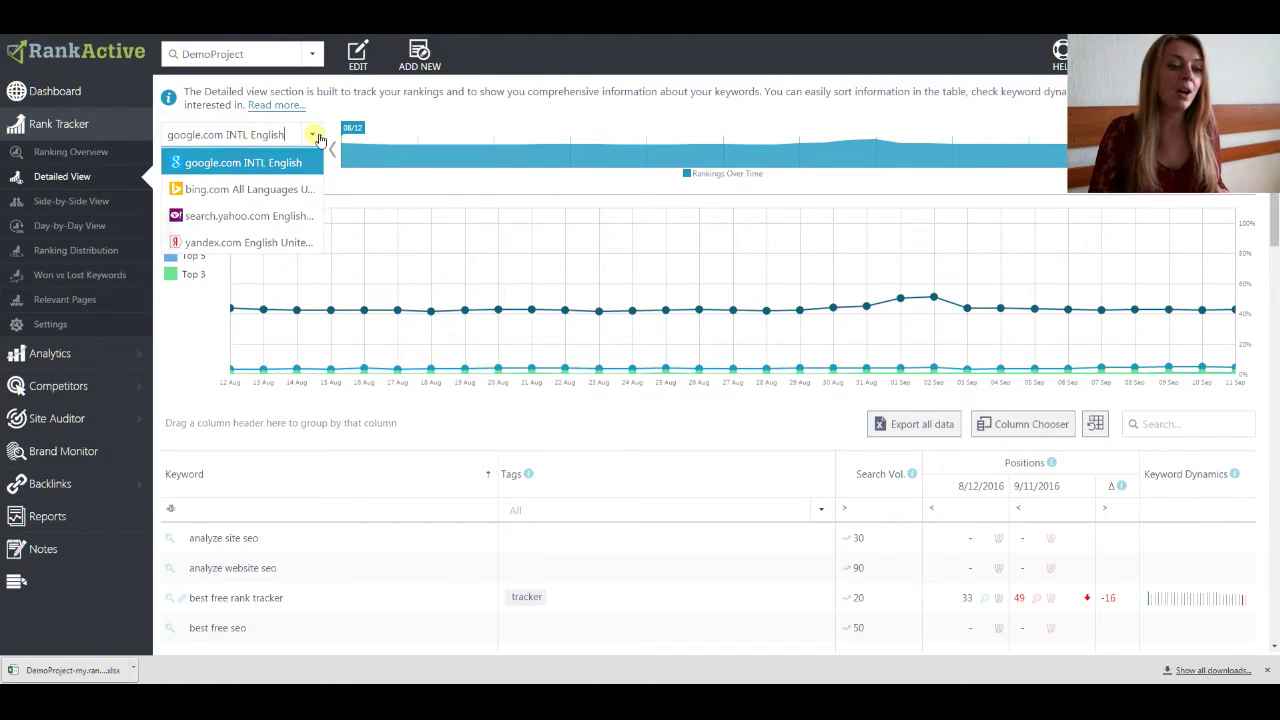
click(315, 136)
click(230, 163)
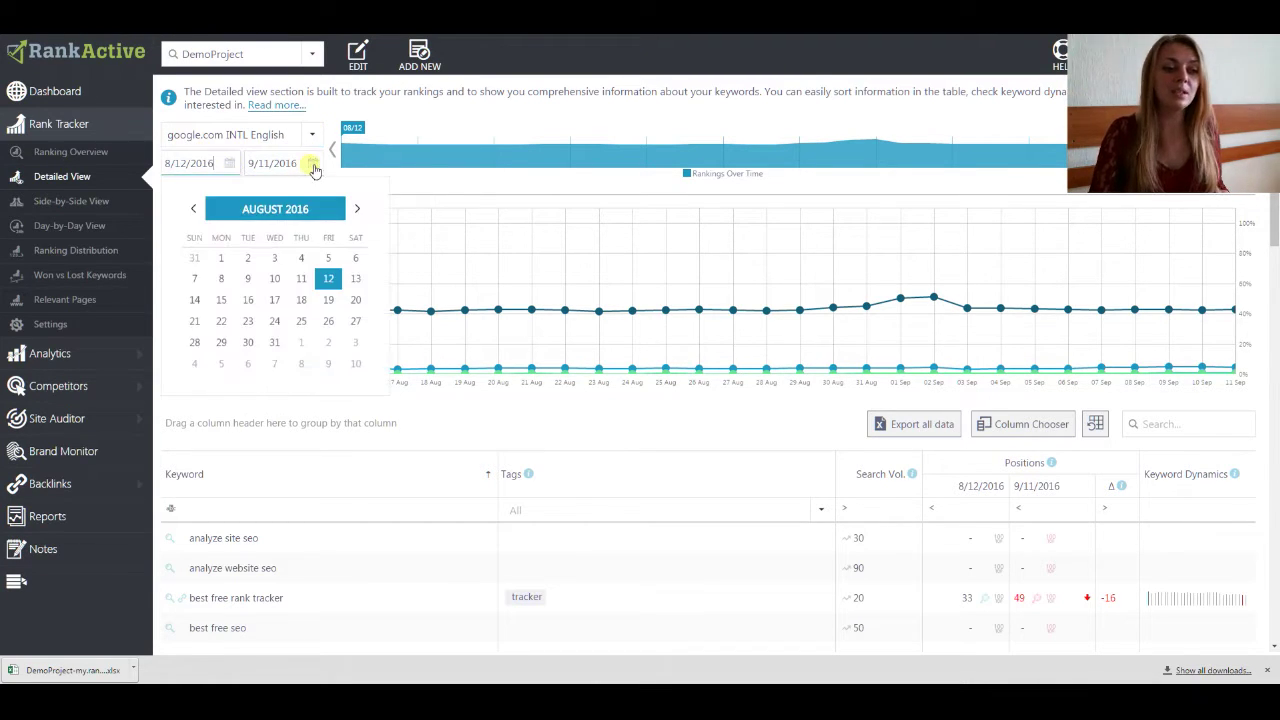
click(312, 164)
click(332, 107)
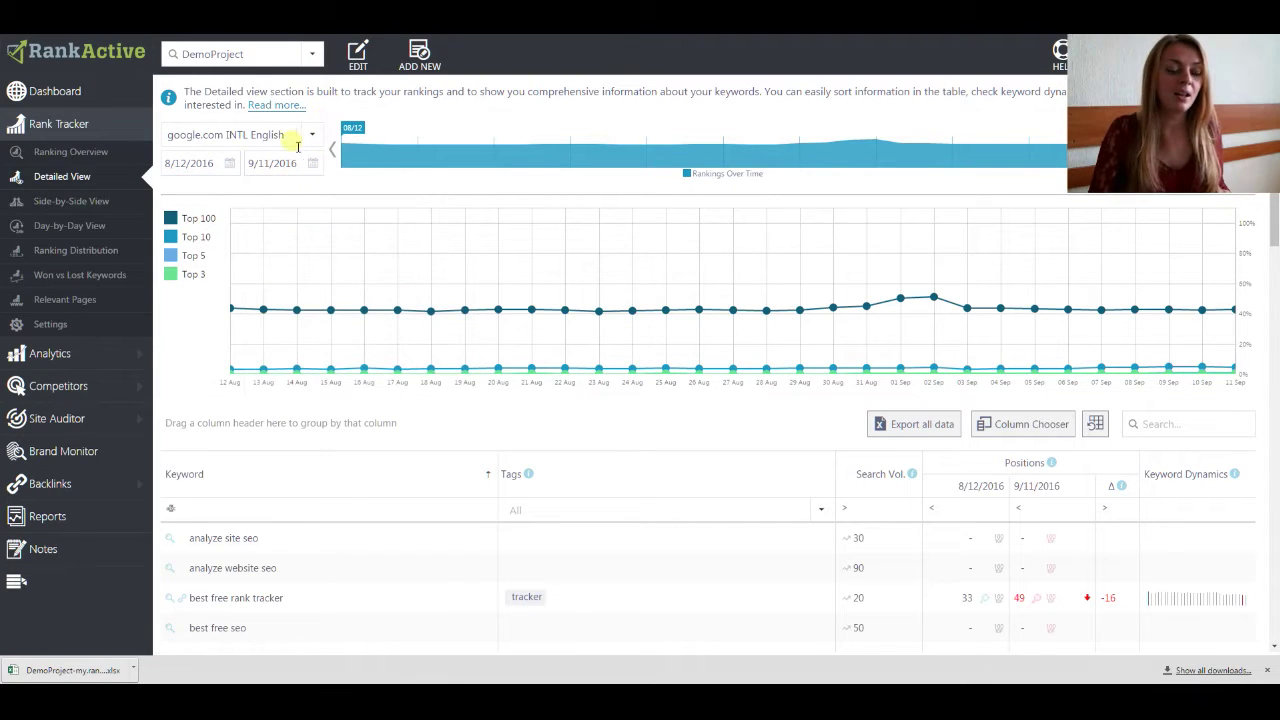
Hide the Top 3, Top 5 and Top 10 series in the rankings chart, keeping only Top 100
mouse_move(310, 318)
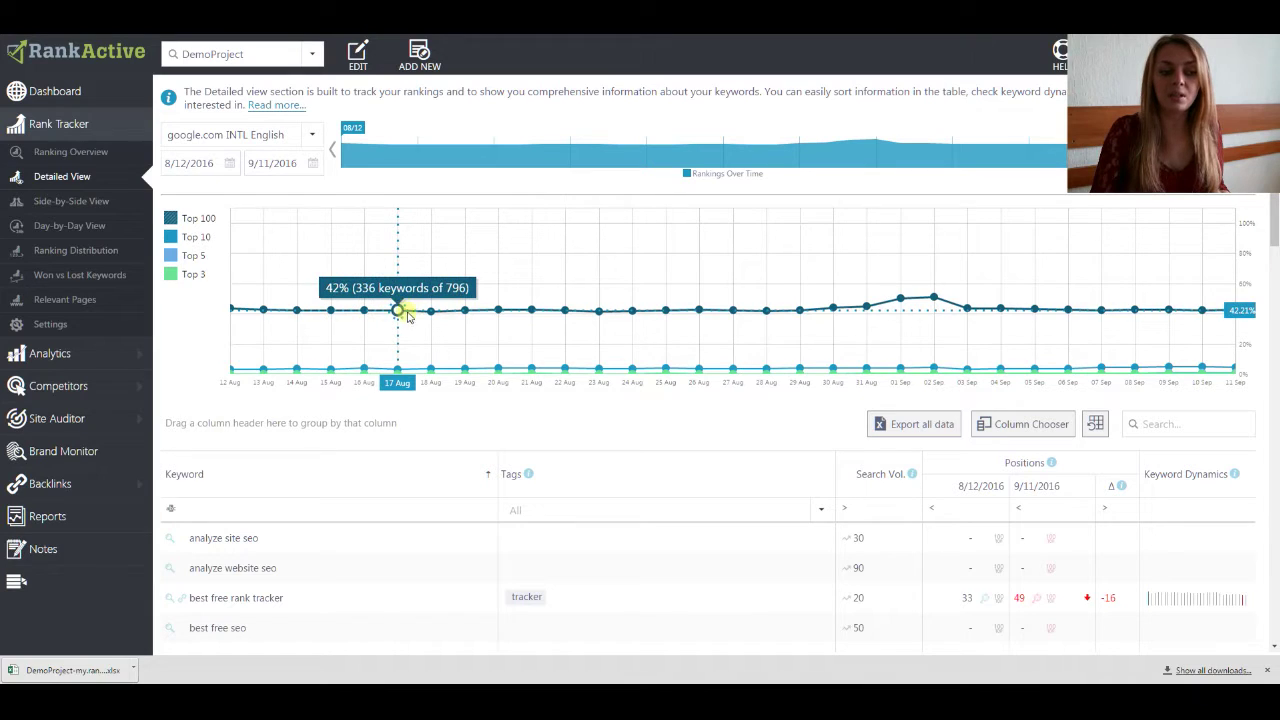
click(200, 275)
click(193, 255)
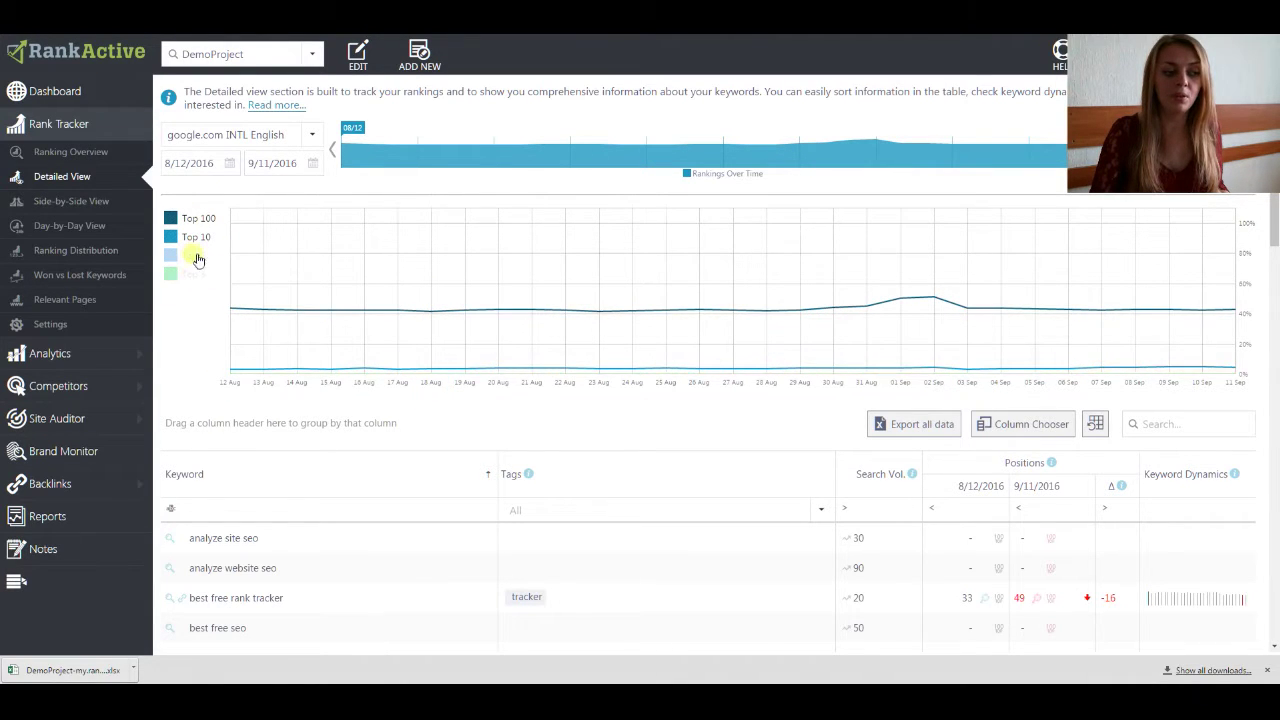
click(193, 237)
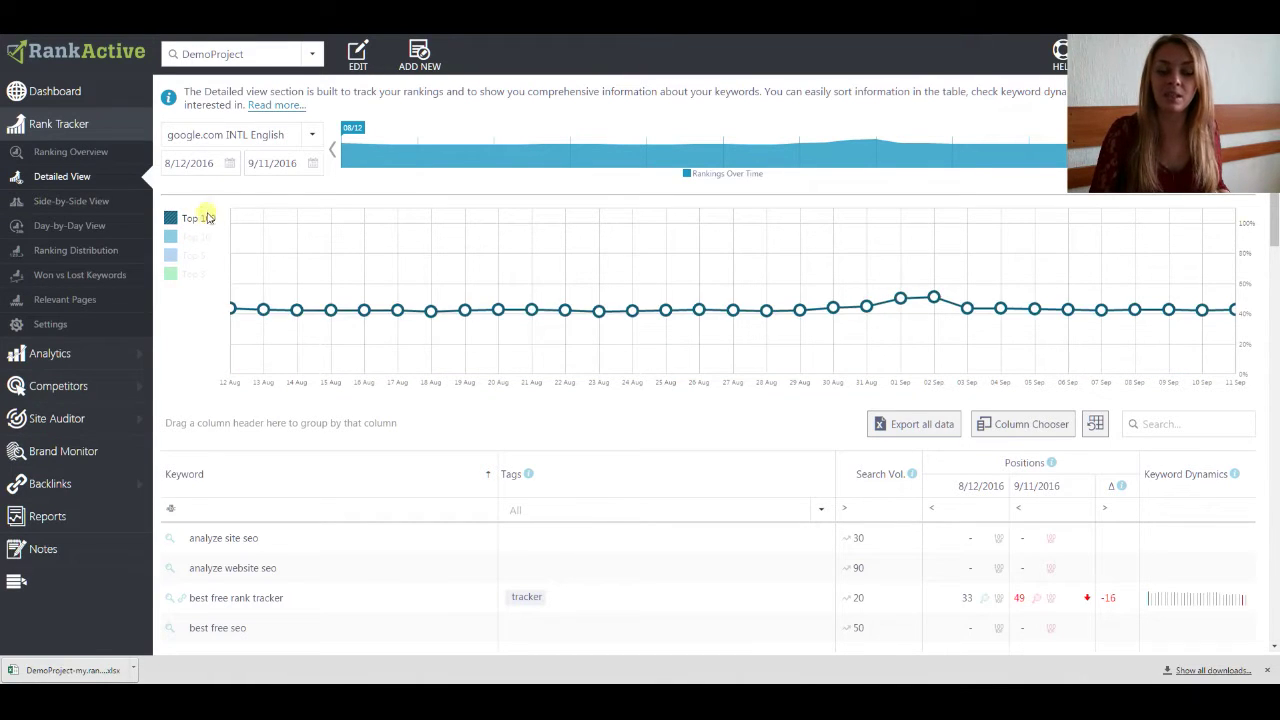
mouse_move(428, 312)
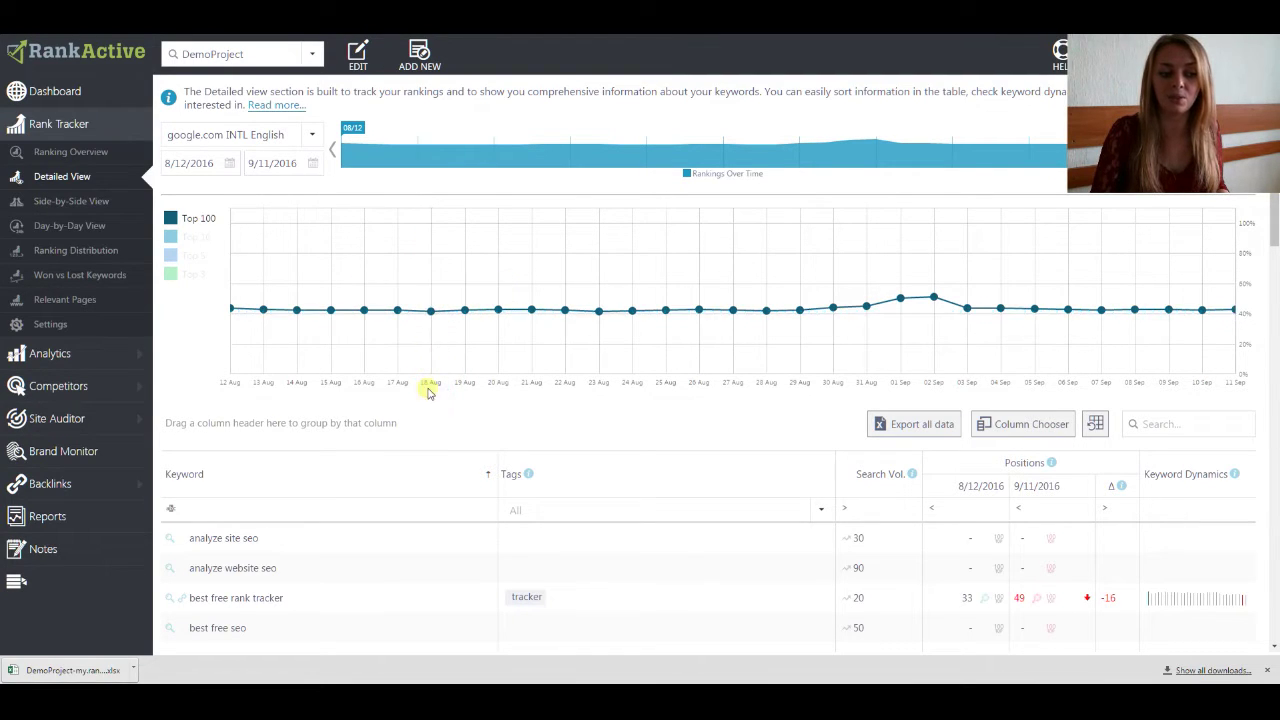
View the keyword dynamics chart for "best free rank tracker" from the keyword table, and close it
scroll(340, 390, down, 1)
scroll(340, 370, down, 3)
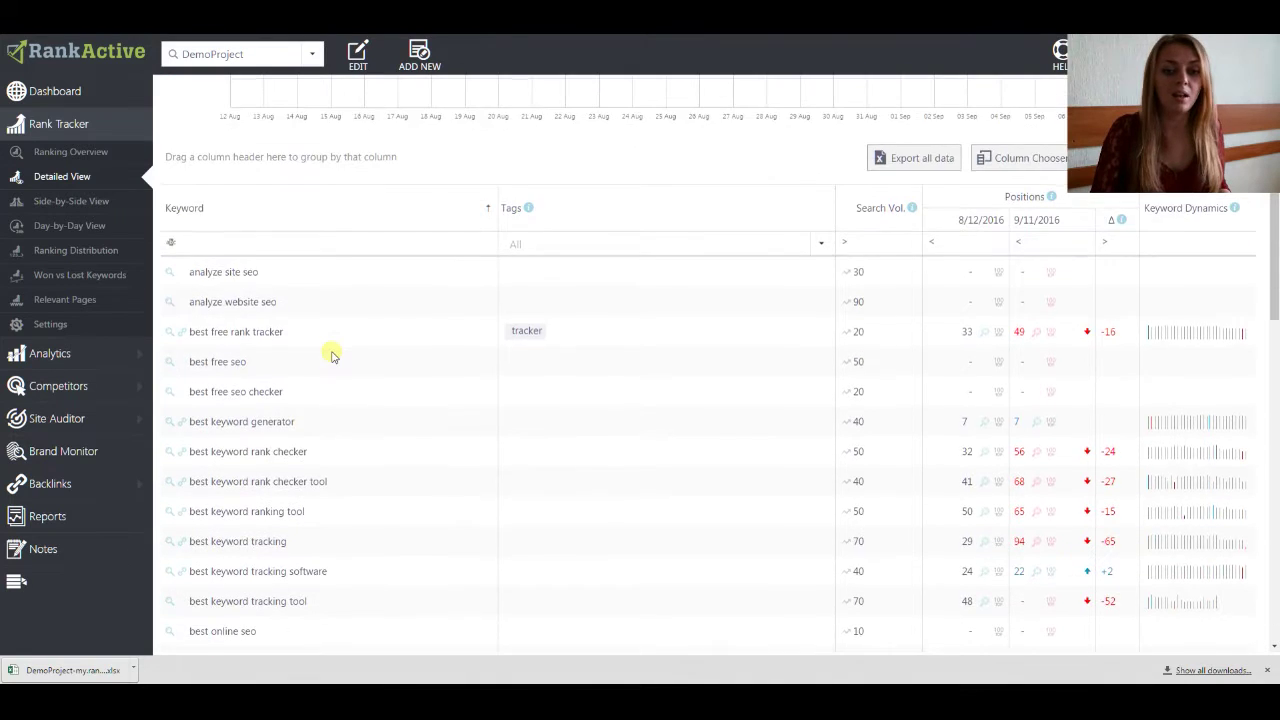
scroll(331, 351, up, 1)
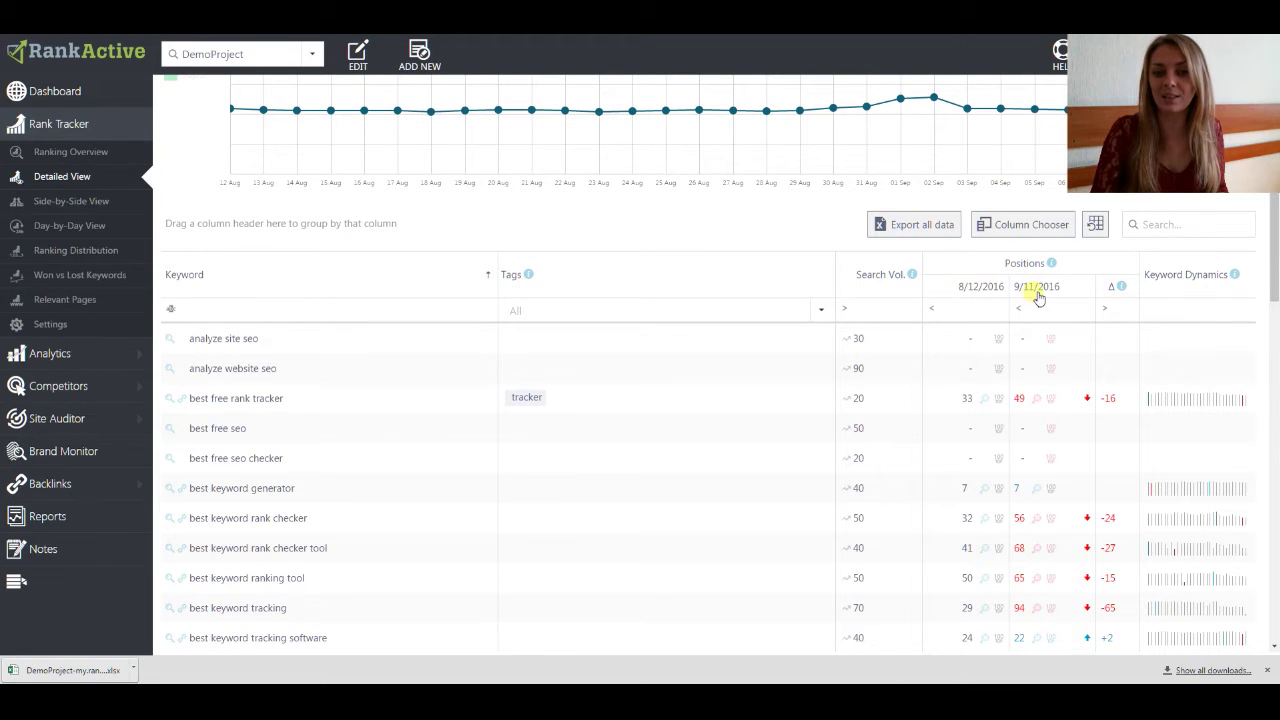
click(1193, 401)
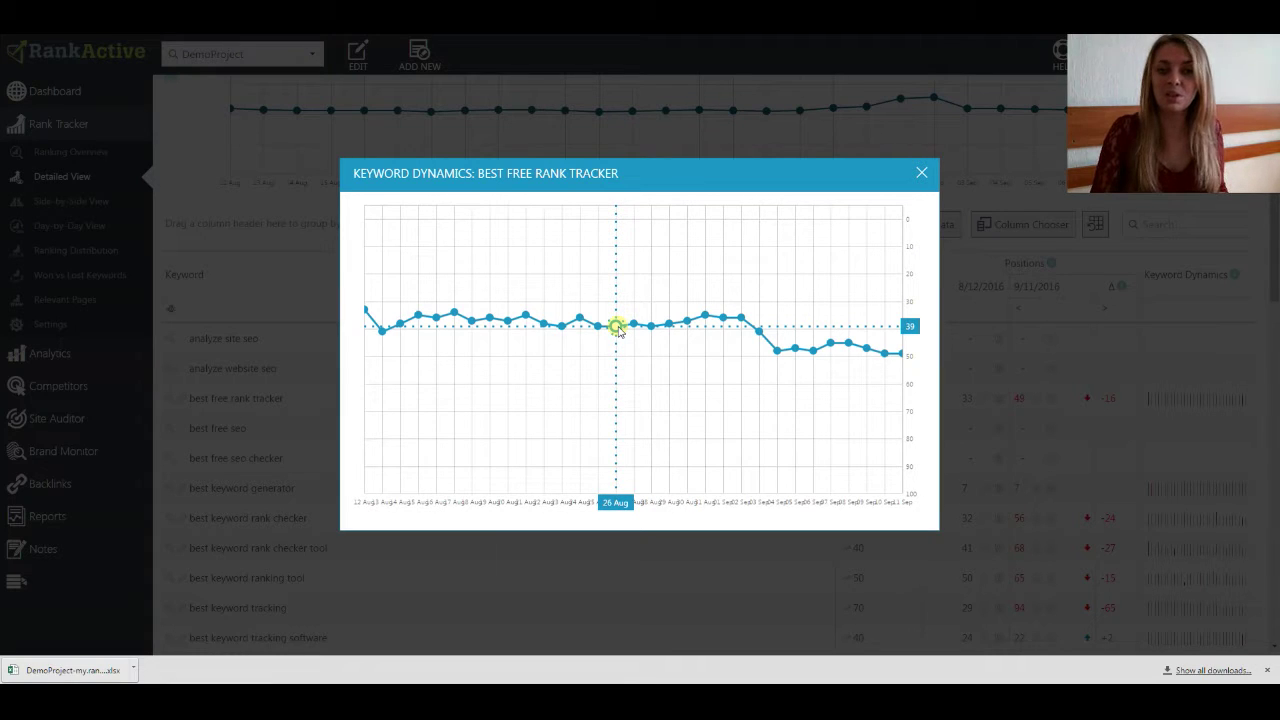
click(1032, 271)
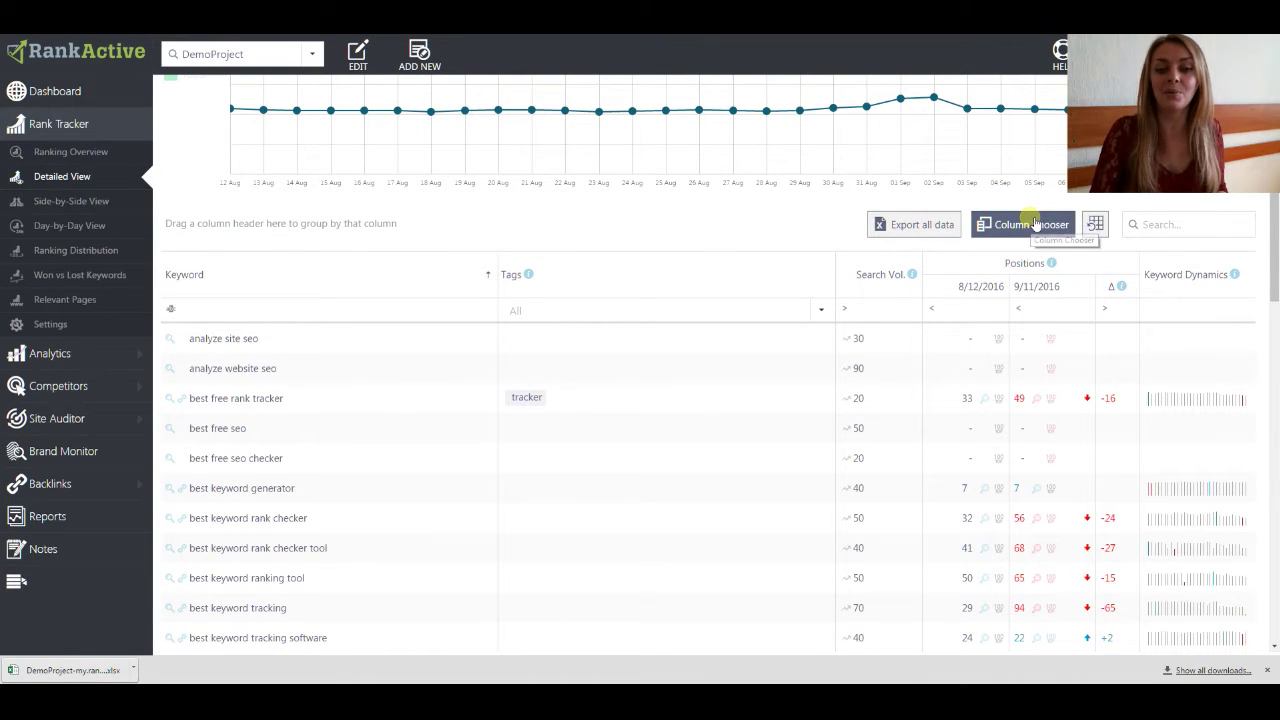
Add the Relevant URL column to the keyword table between Keyword and Tags using the Column Chooser
click(1034, 226)
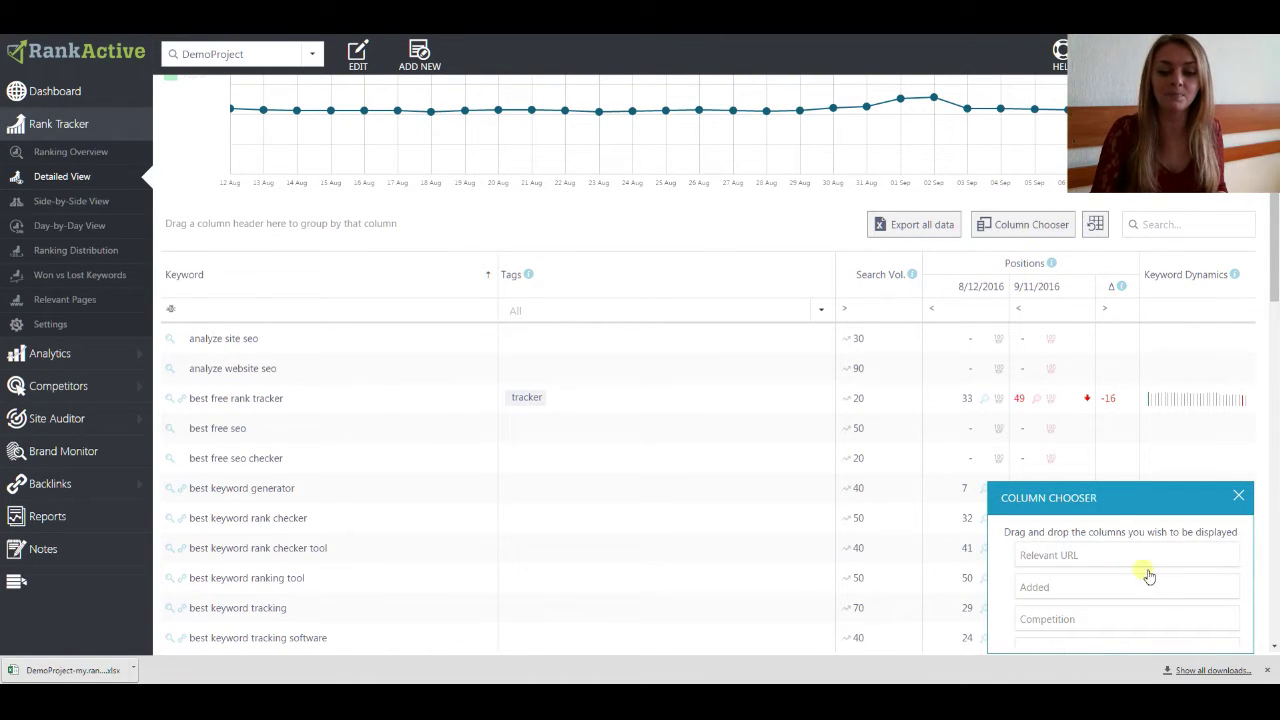
scroll(1138, 568, down, 5)
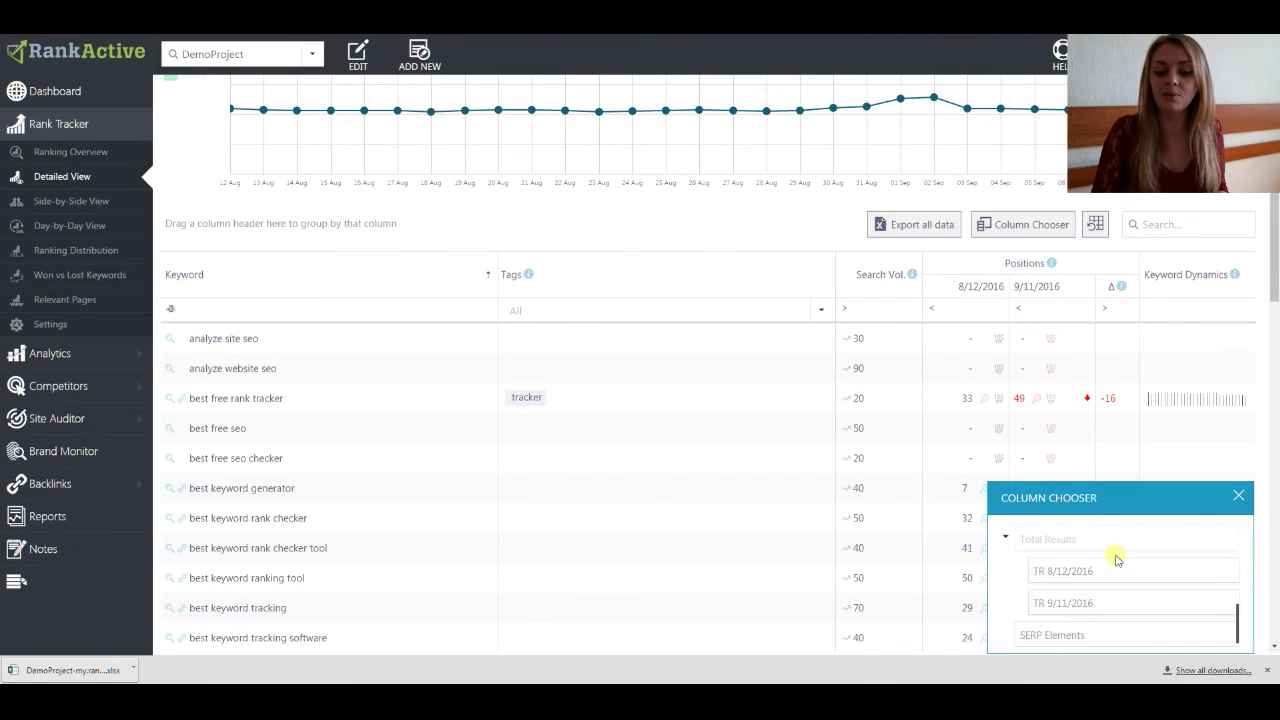
scroll(1116, 560, up, 5)
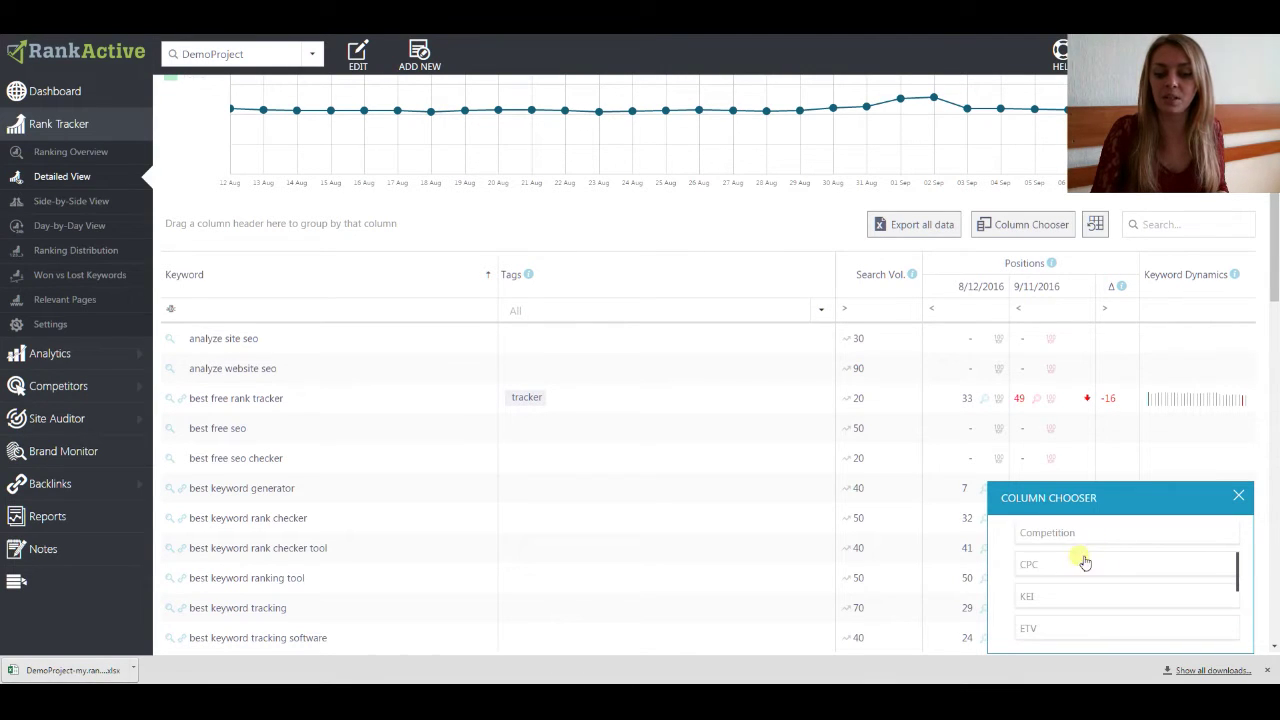
scroll(1064, 590, down, 5)
scroll(1061, 588, up, 5)
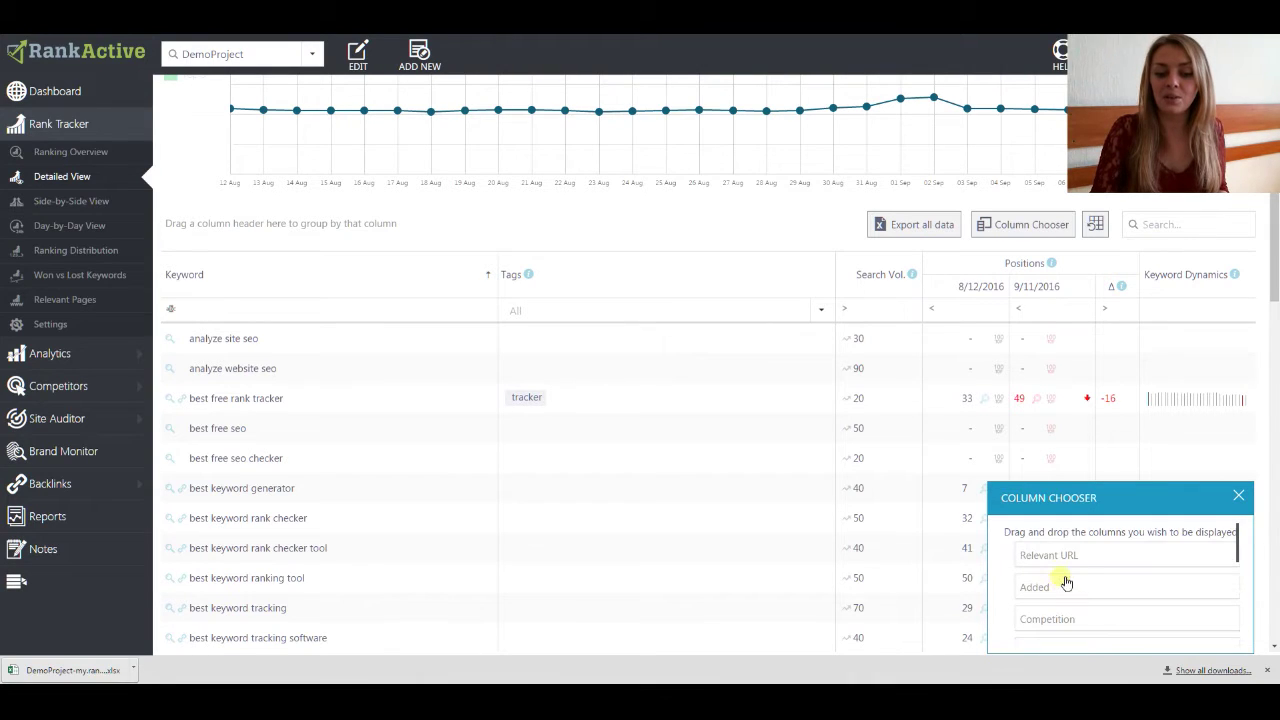
drag(1102, 560, 488, 287)
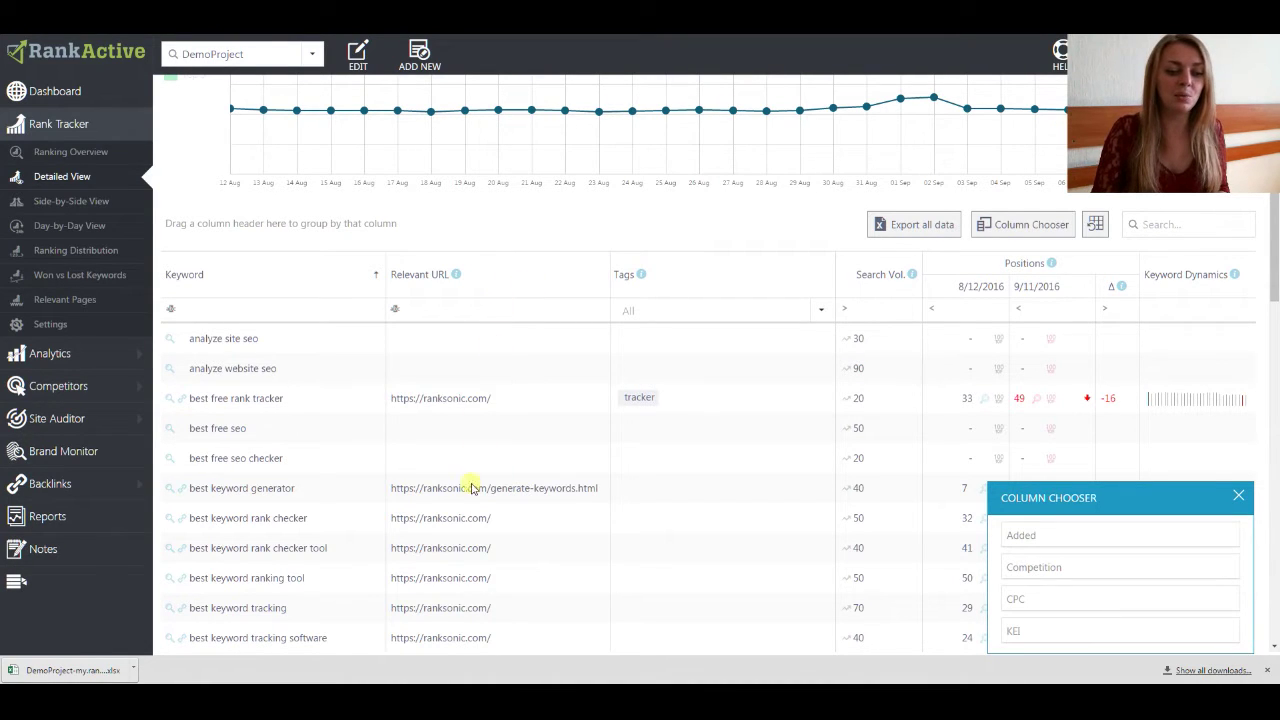
scroll(468, 486, down, 3)
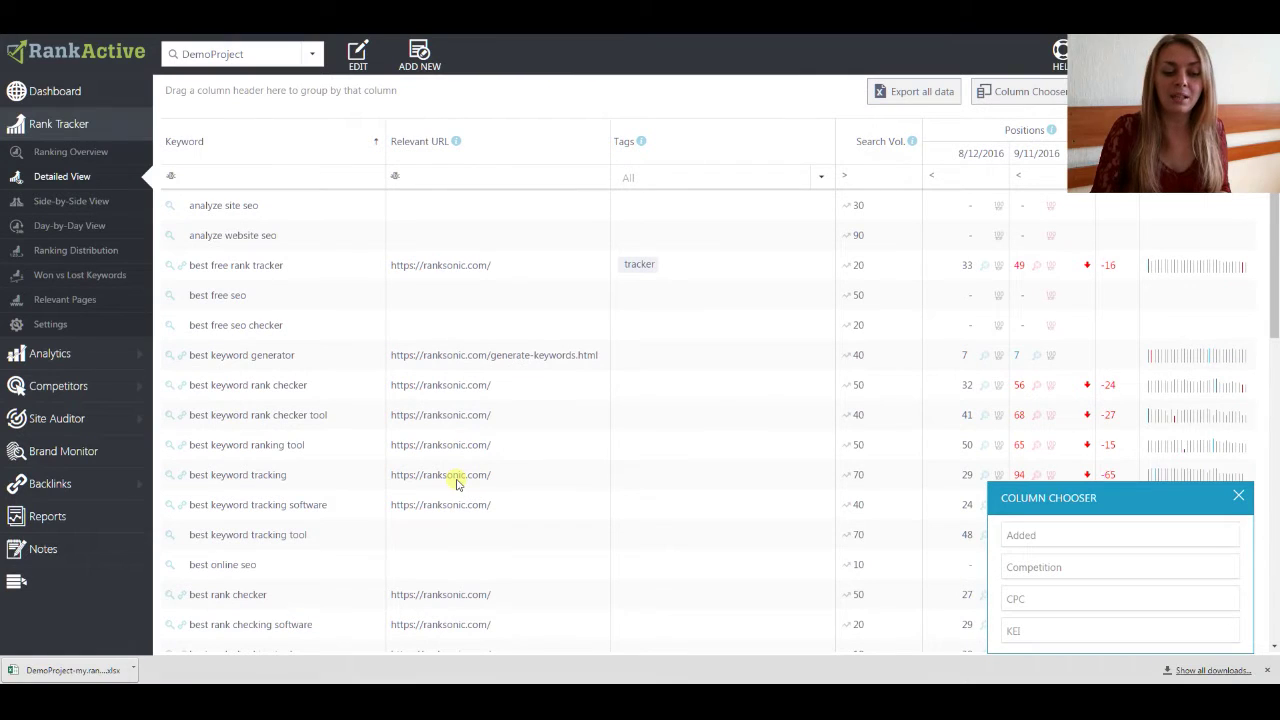
scroll(480, 445, up, 4)
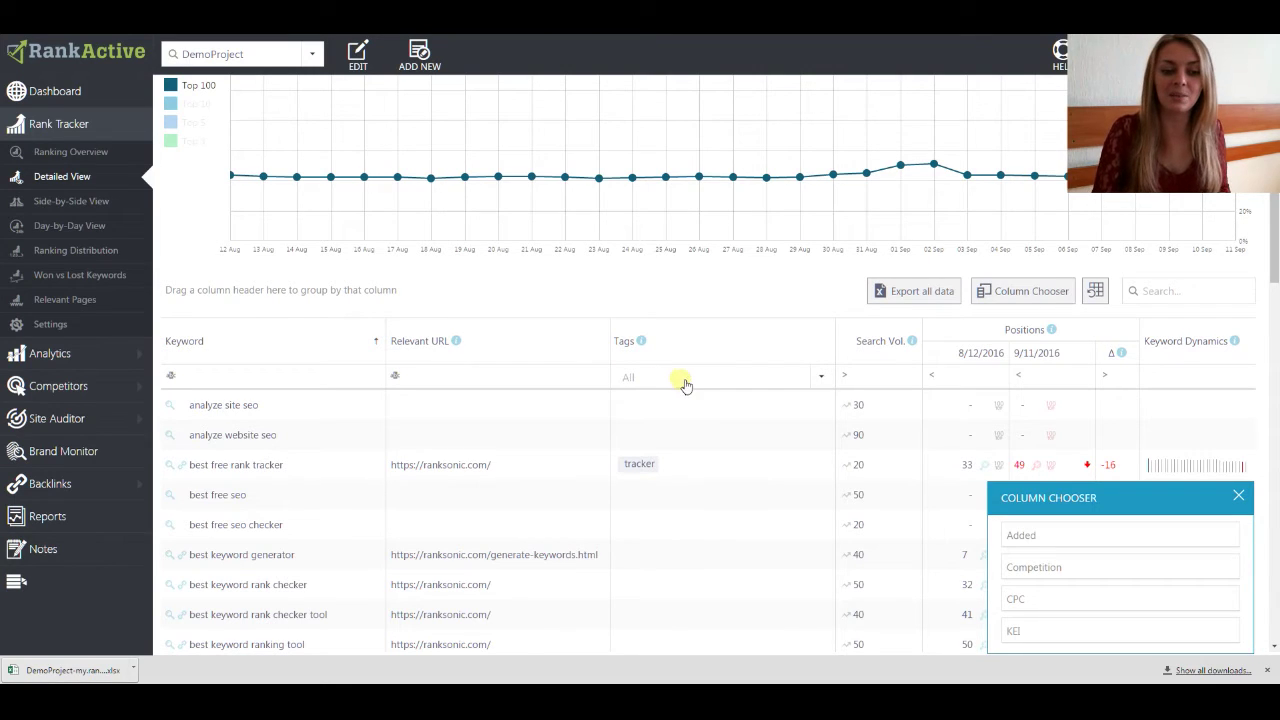
Filter the keyword table to search volumes greater than 60 and look through the filtered keywords
click(877, 378)
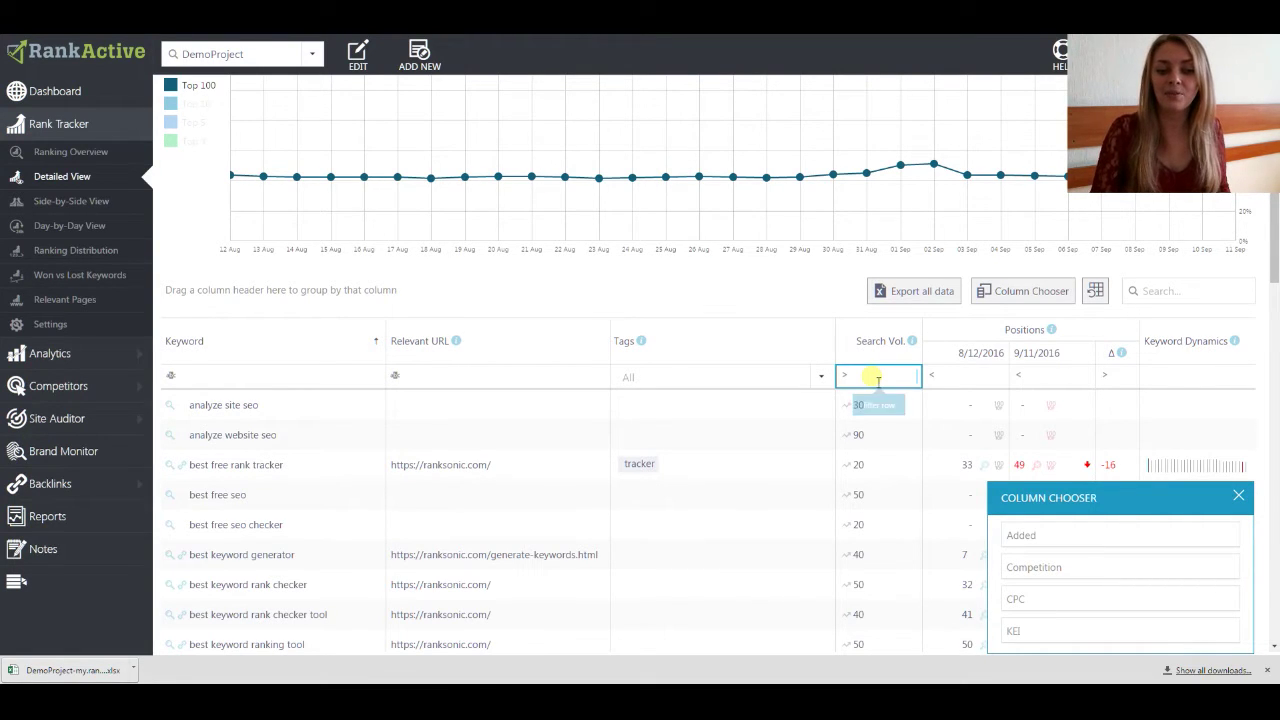
text(60)
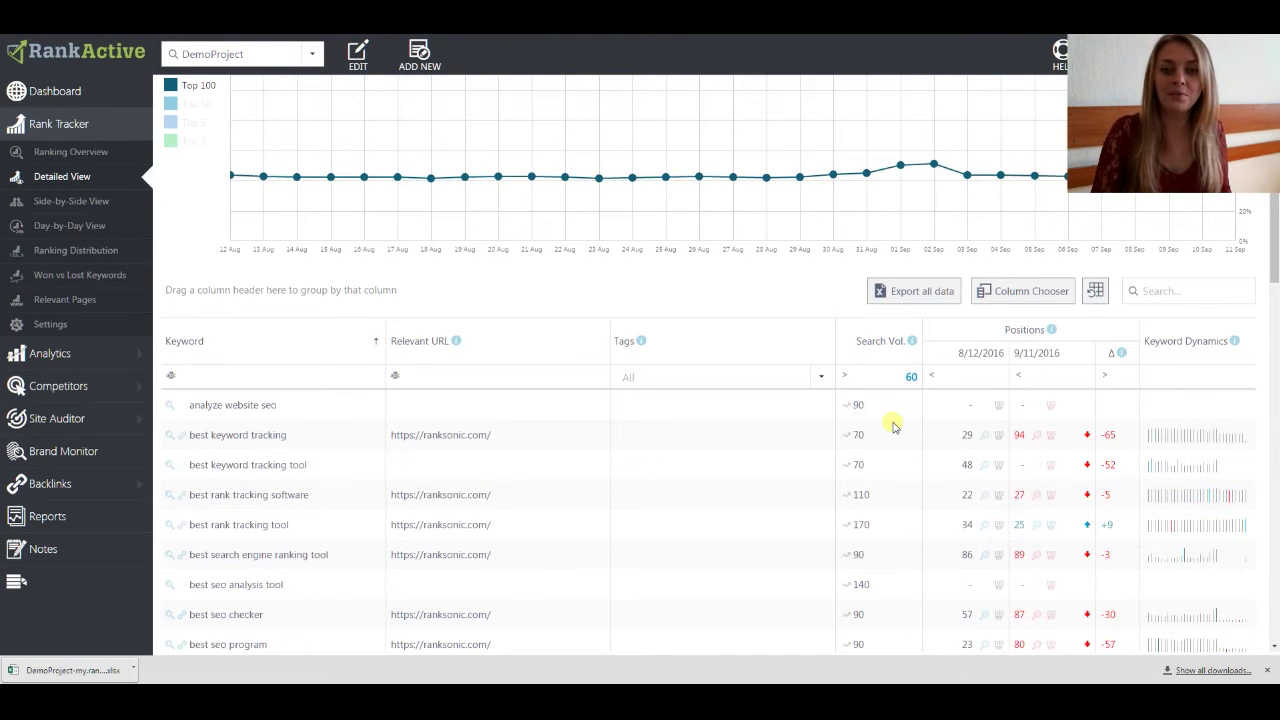
scroll(871, 406, down, 3)
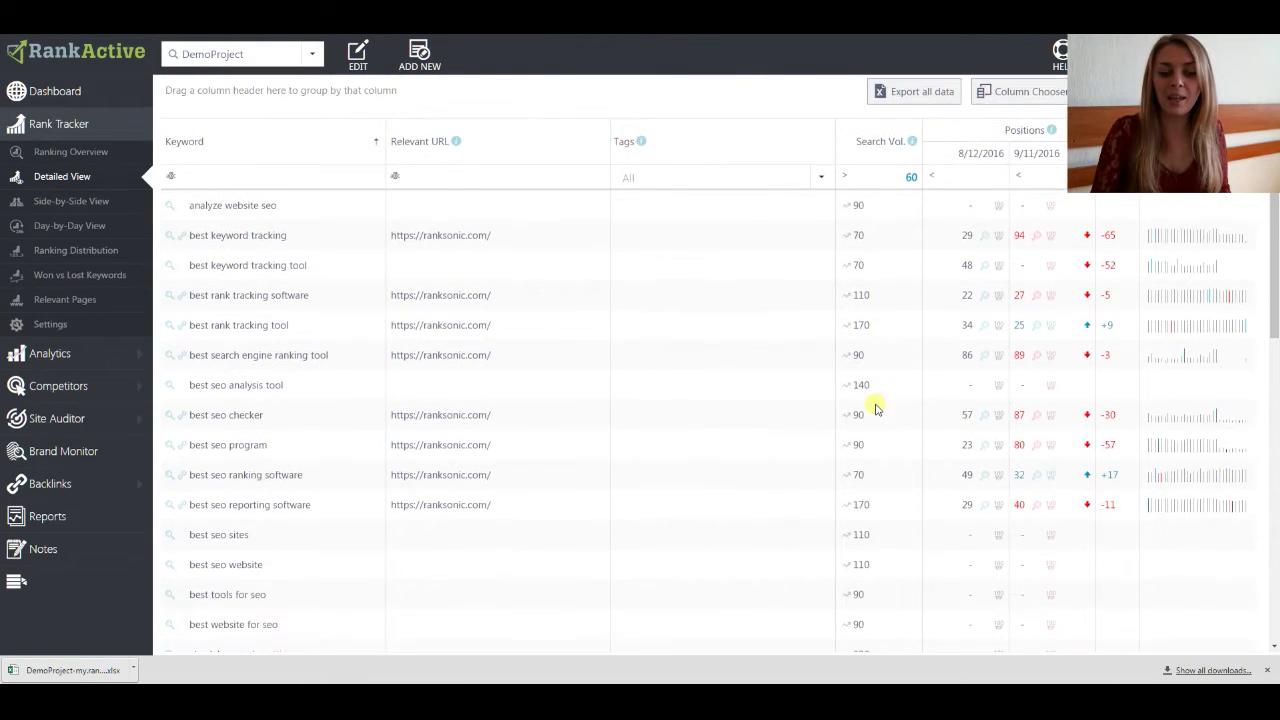
scroll(880, 466, down, 3)
scroll(881, 468, up, 2)
scroll(881, 468, up, 5)
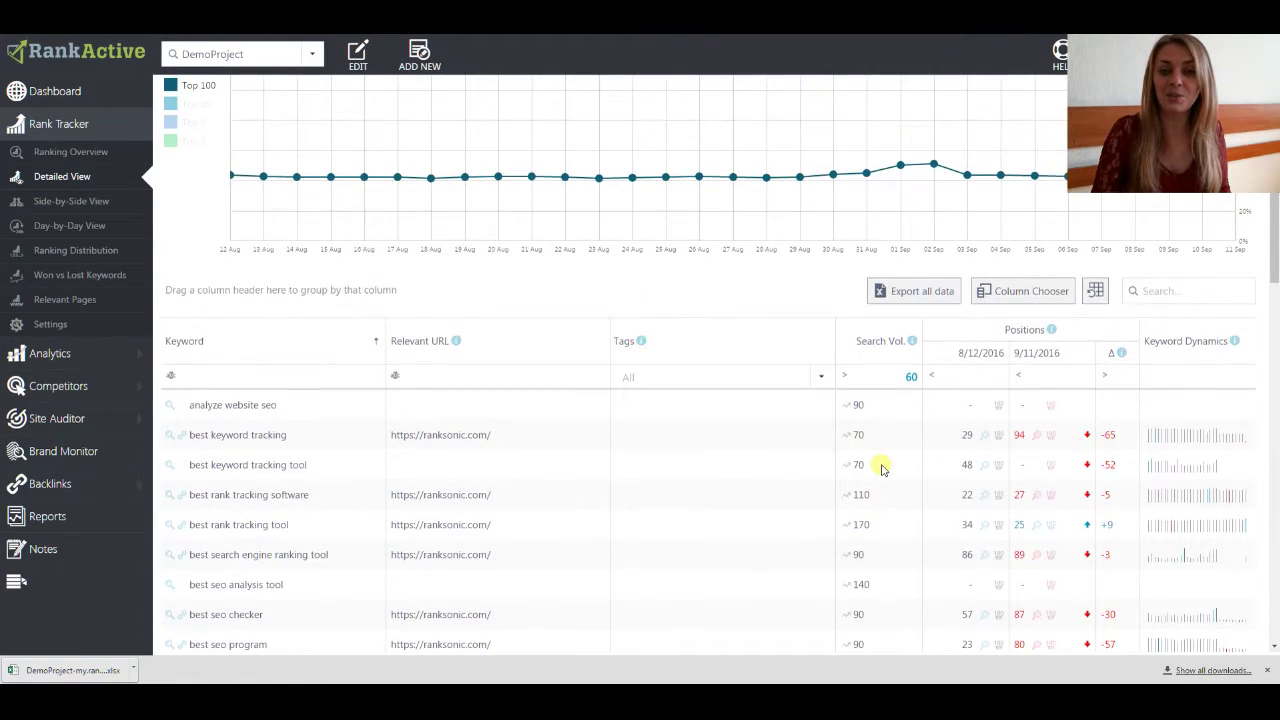
Clear the search volume filter from the keyword table
double_click(906, 376)
key(BackSpace)
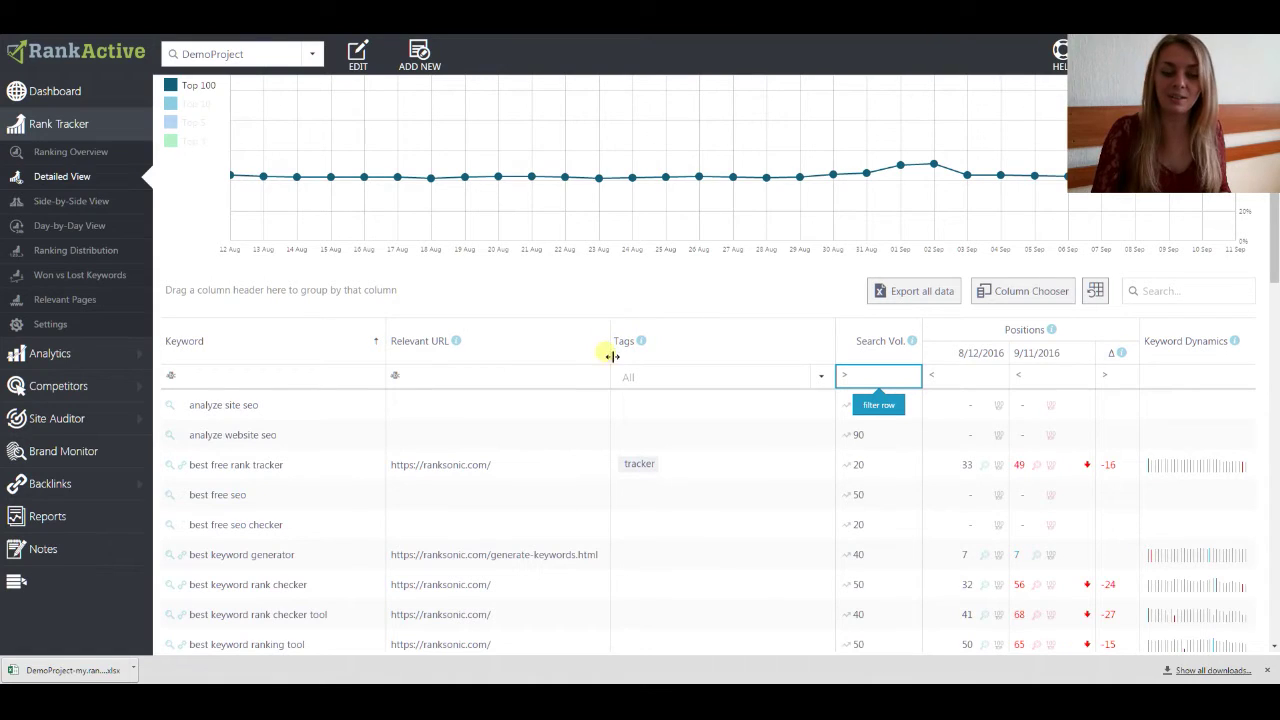
click(846, 374)
Group the keyword table by search volume with the group for 10 expanded, and reset the table to its default layout
drag(866, 338, 236, 305)
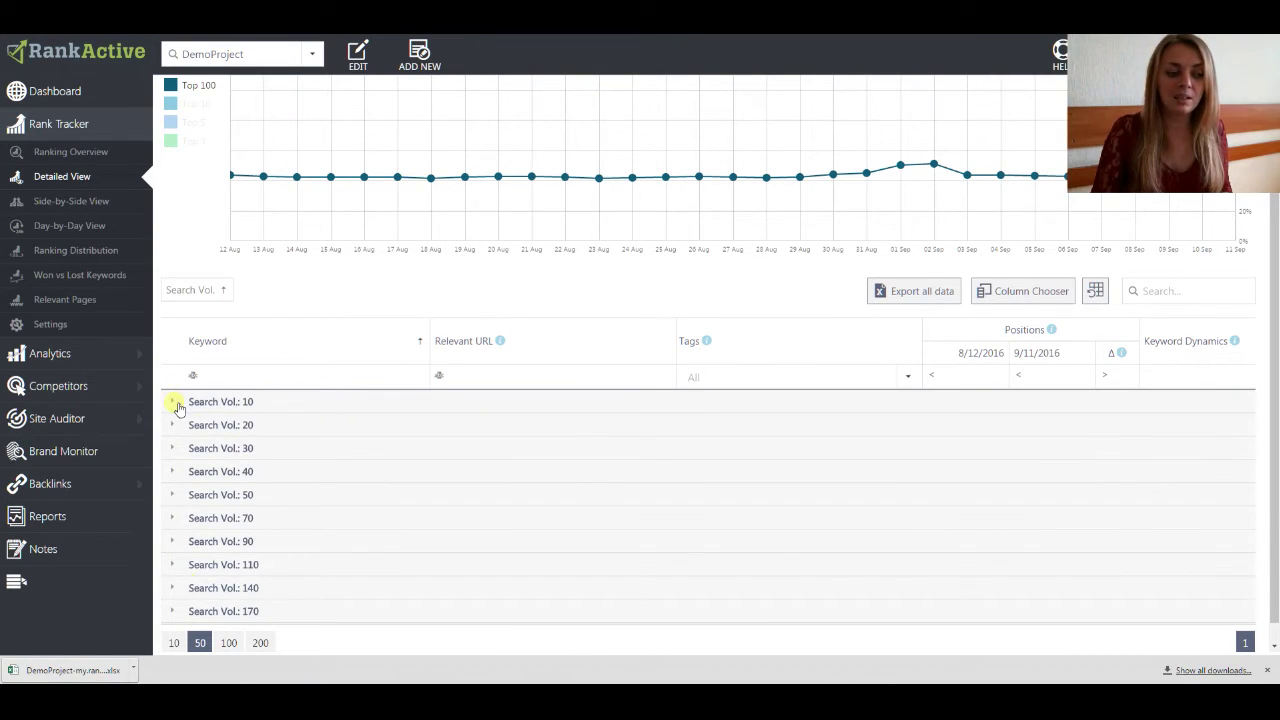
scroll(177, 404, up, 1)
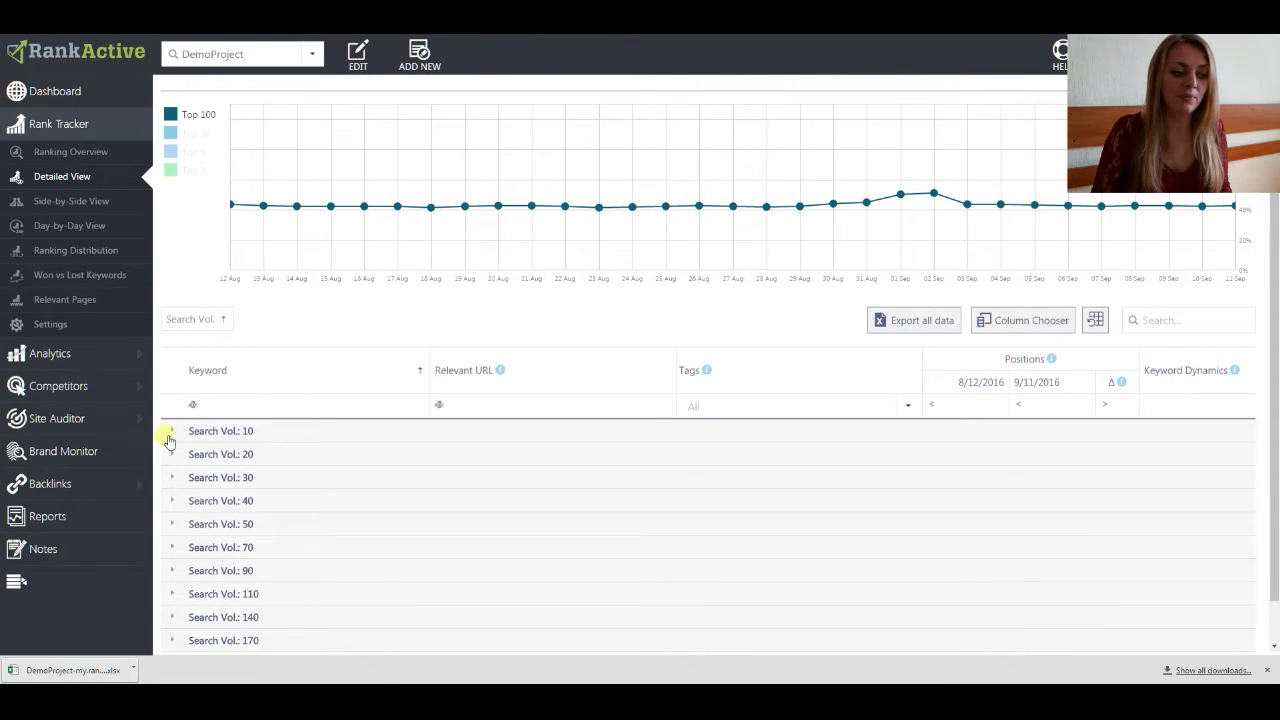
click(172, 432)
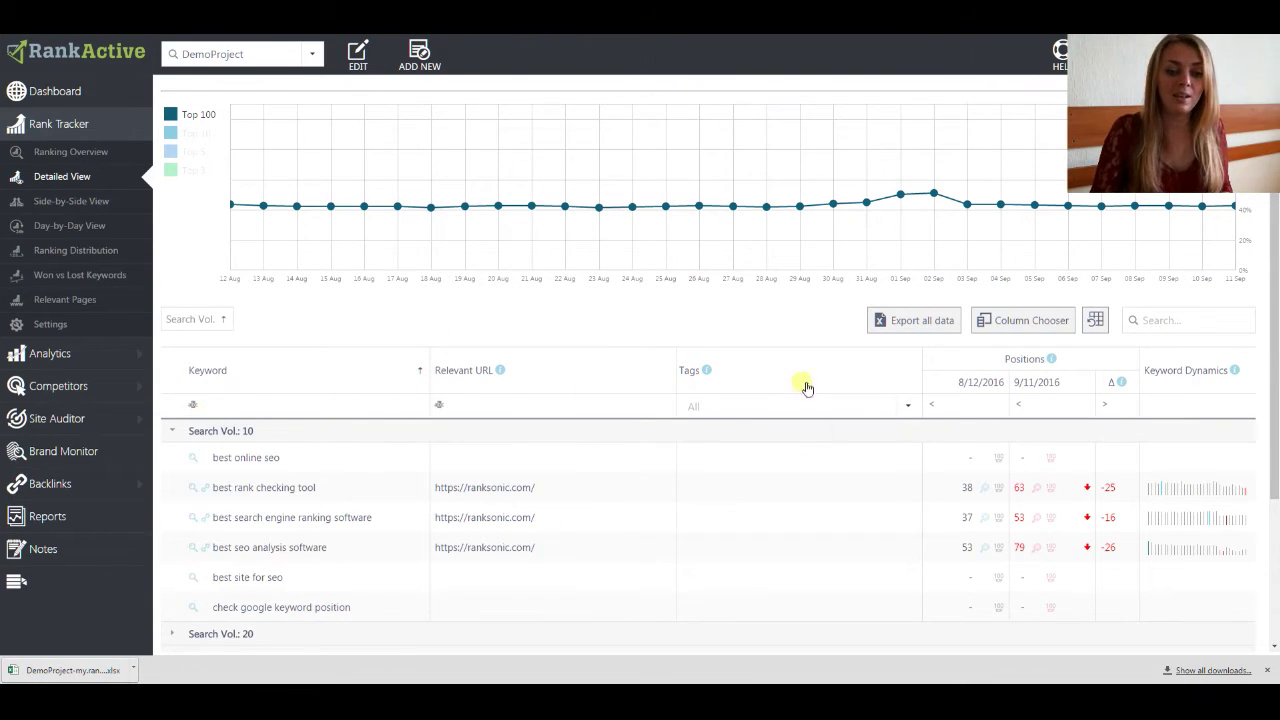
click(1097, 320)
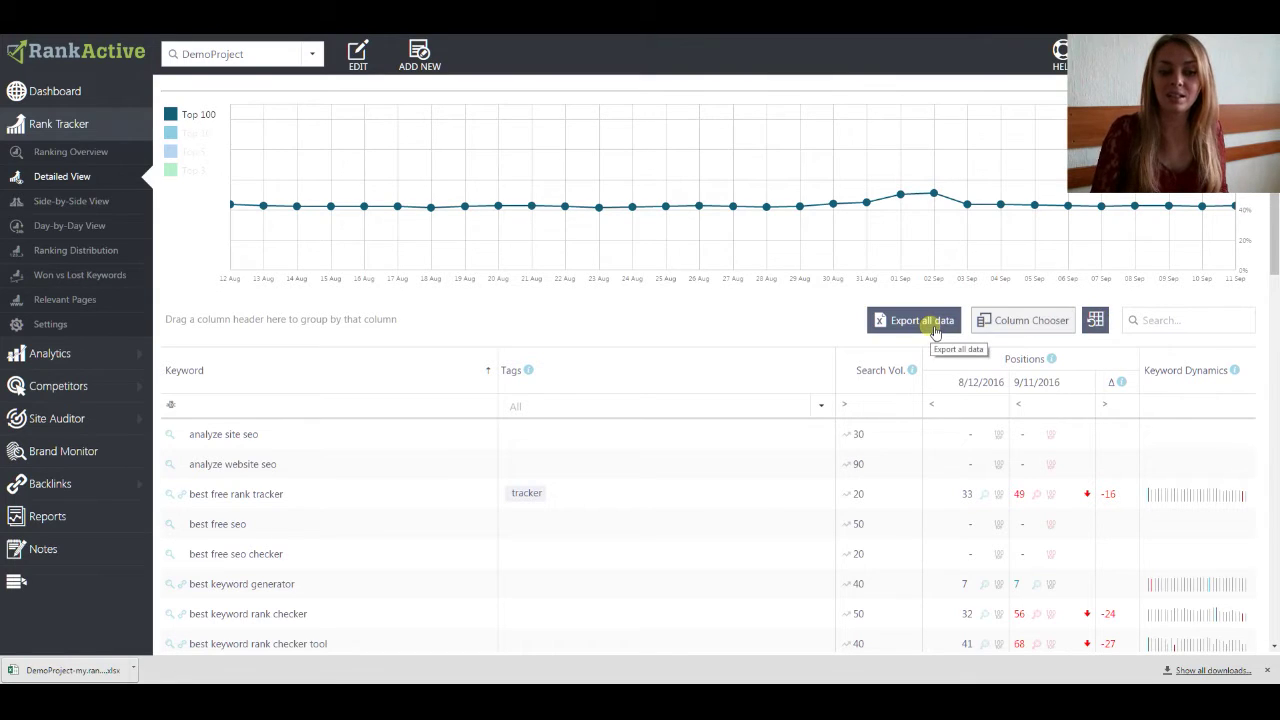
Open the downloaded DemoProject export in Excel, examine its keyword, position, change and search volume columns, and return to RankActive
click(85, 670)
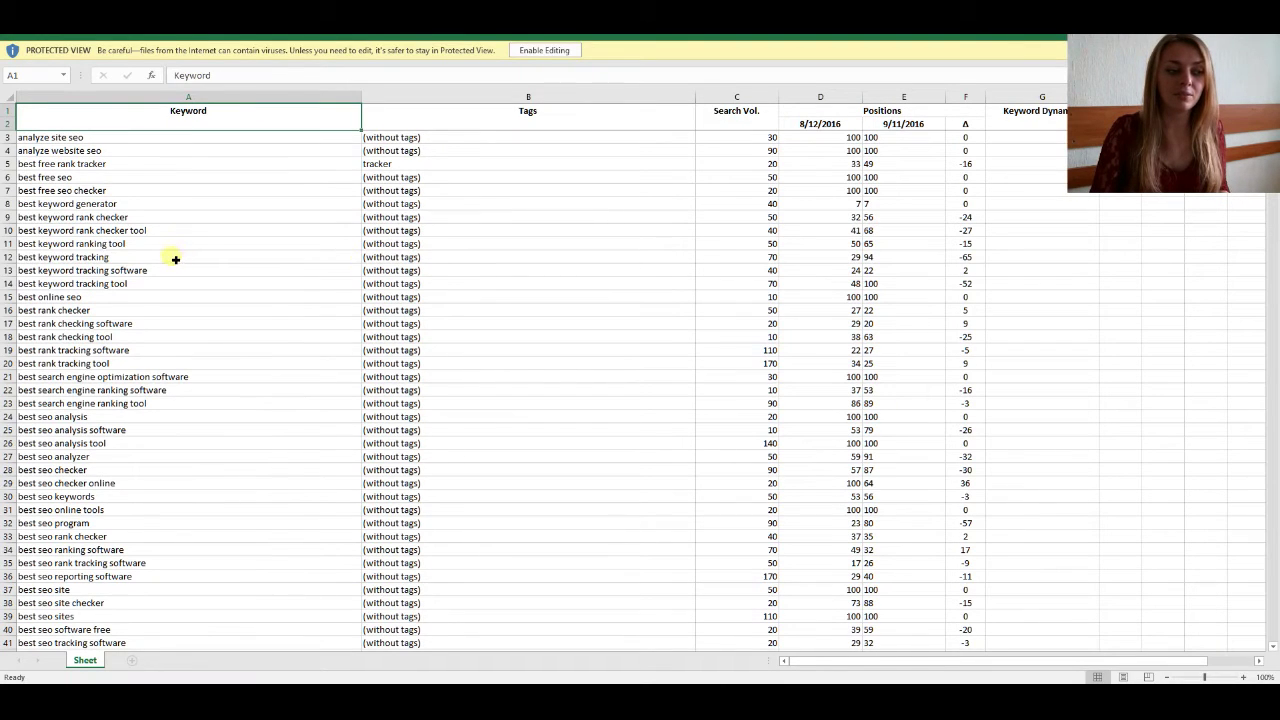
click(172, 257)
click(840, 257)
click(965, 270)
click(963, 364)
click(826, 390)
click(768, 390)
click(742, 297)
click(738, 230)
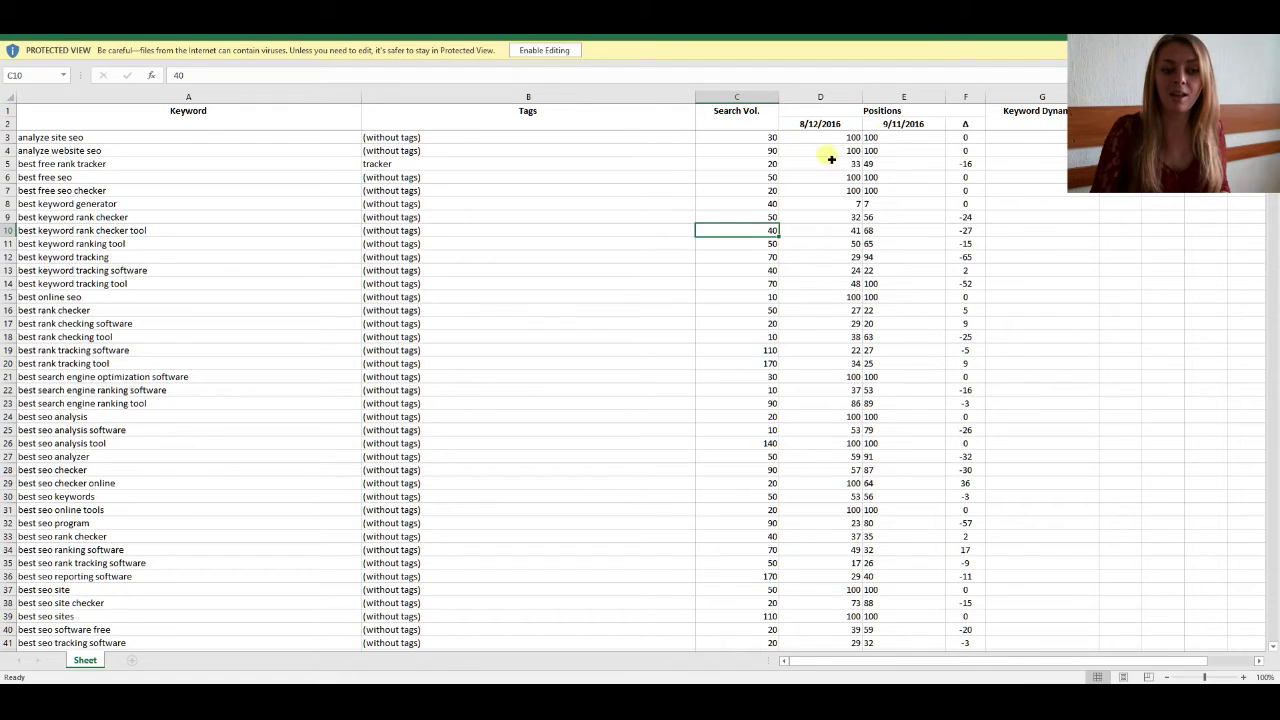
key(alt+Tab)
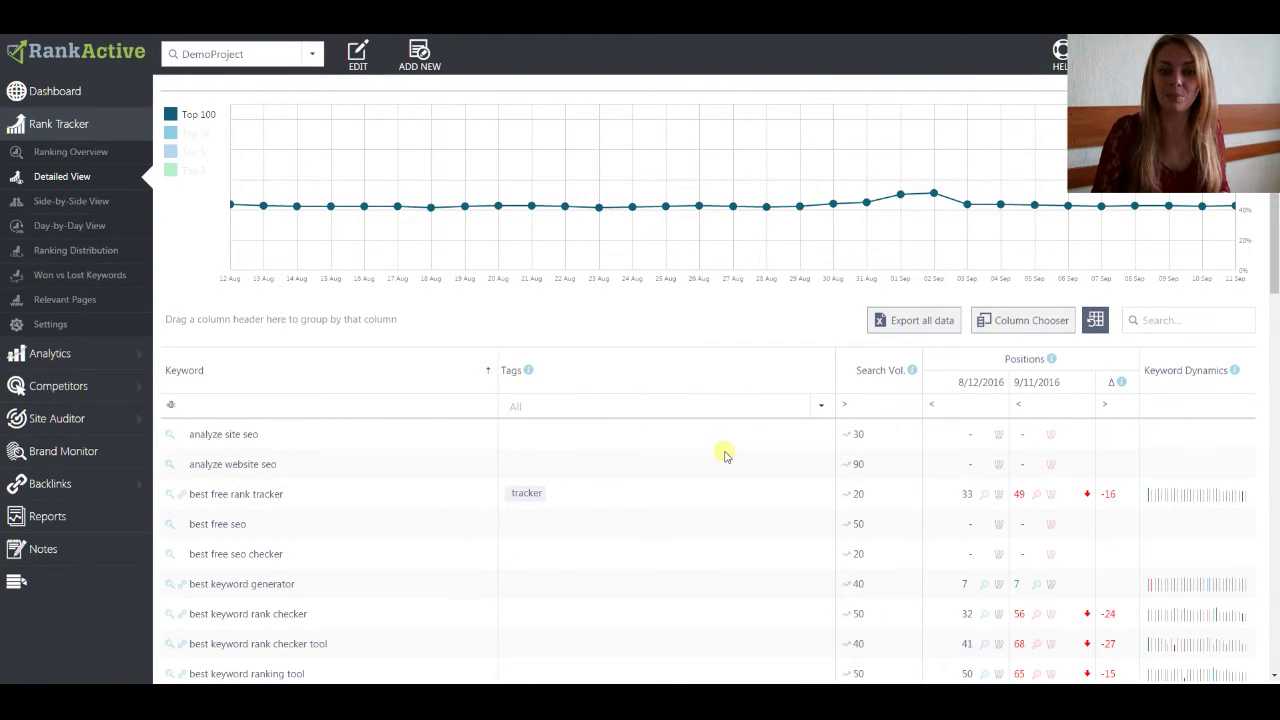
Open the Side-by-Side View and switch its overview chart to Top 10 rankings
scroll(590, 361, up, 2)
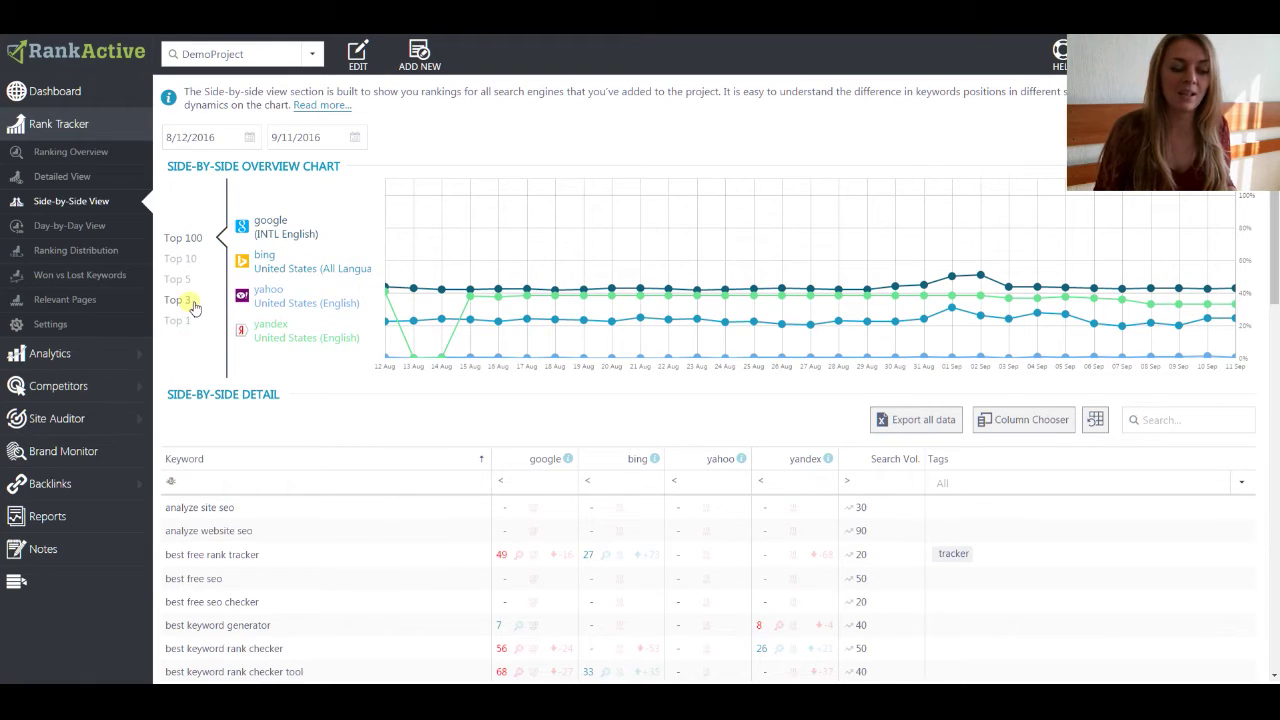
click(188, 258)
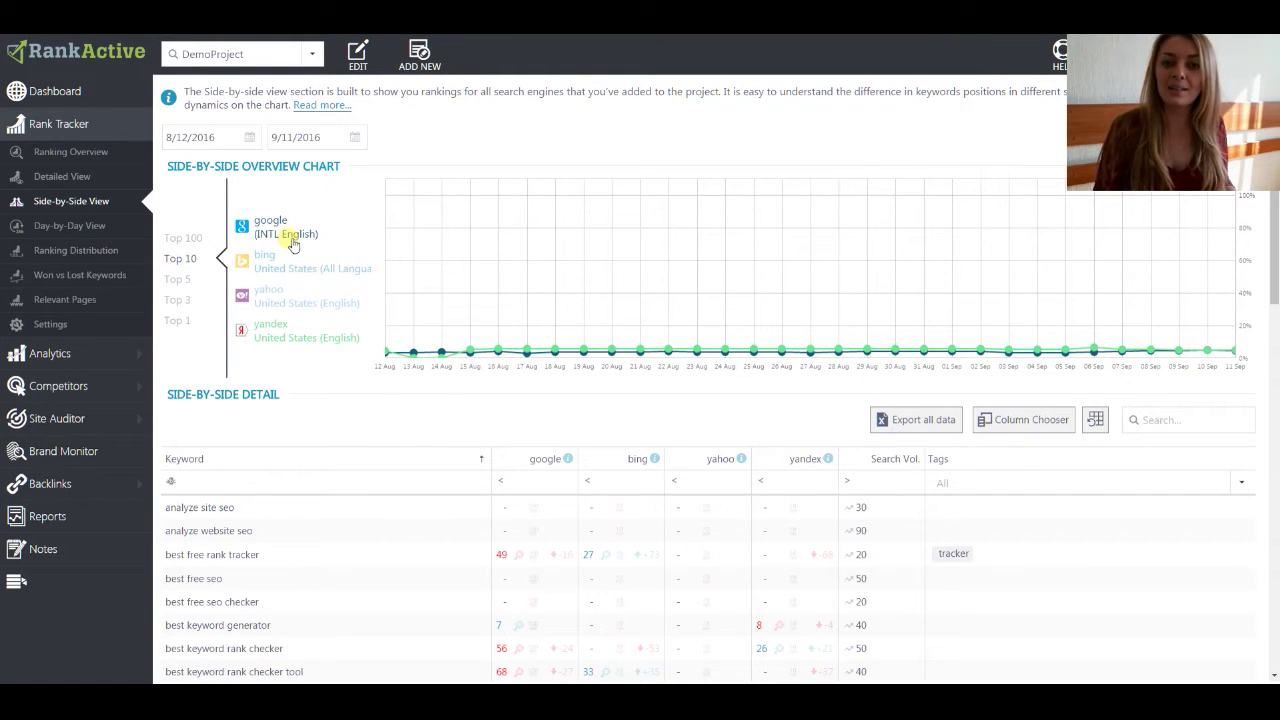
scroll(290, 244, down, 2)
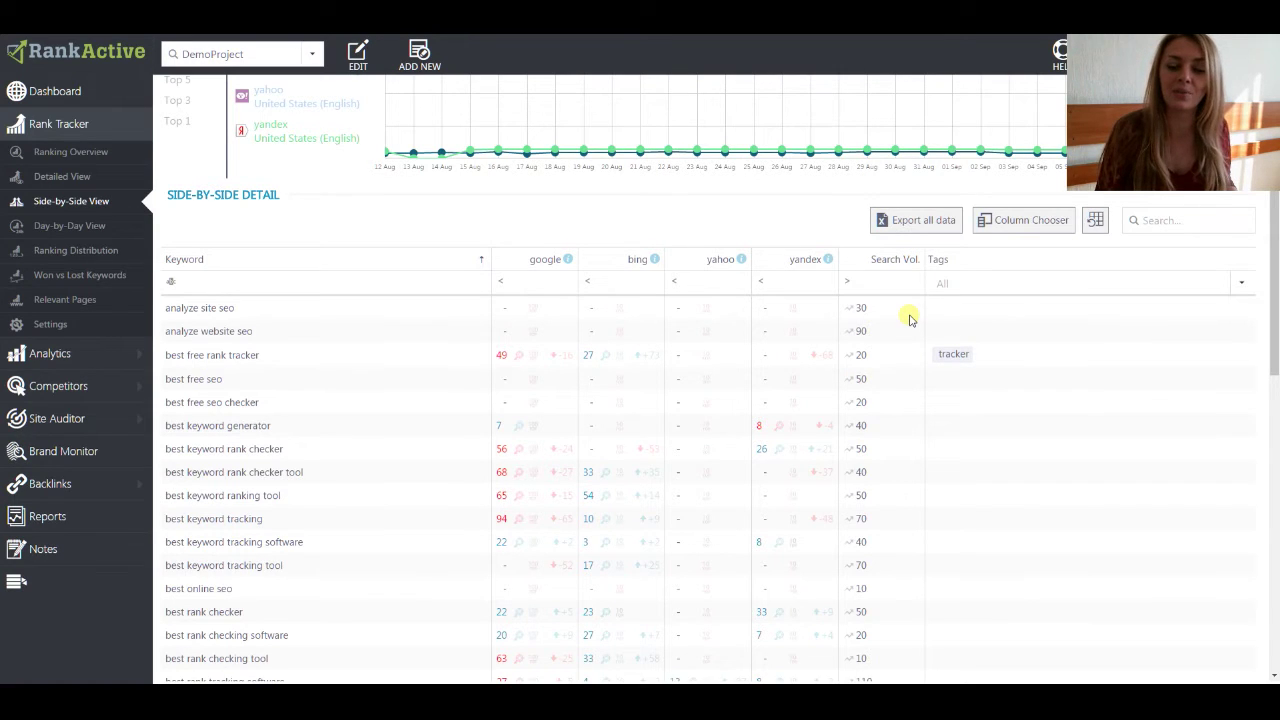
View the additional columns available for the side-by-side table and the filter conditions for its search volume column
click(1002, 231)
scroll(1104, 600, down, 2)
scroll(1106, 606, up, 2)
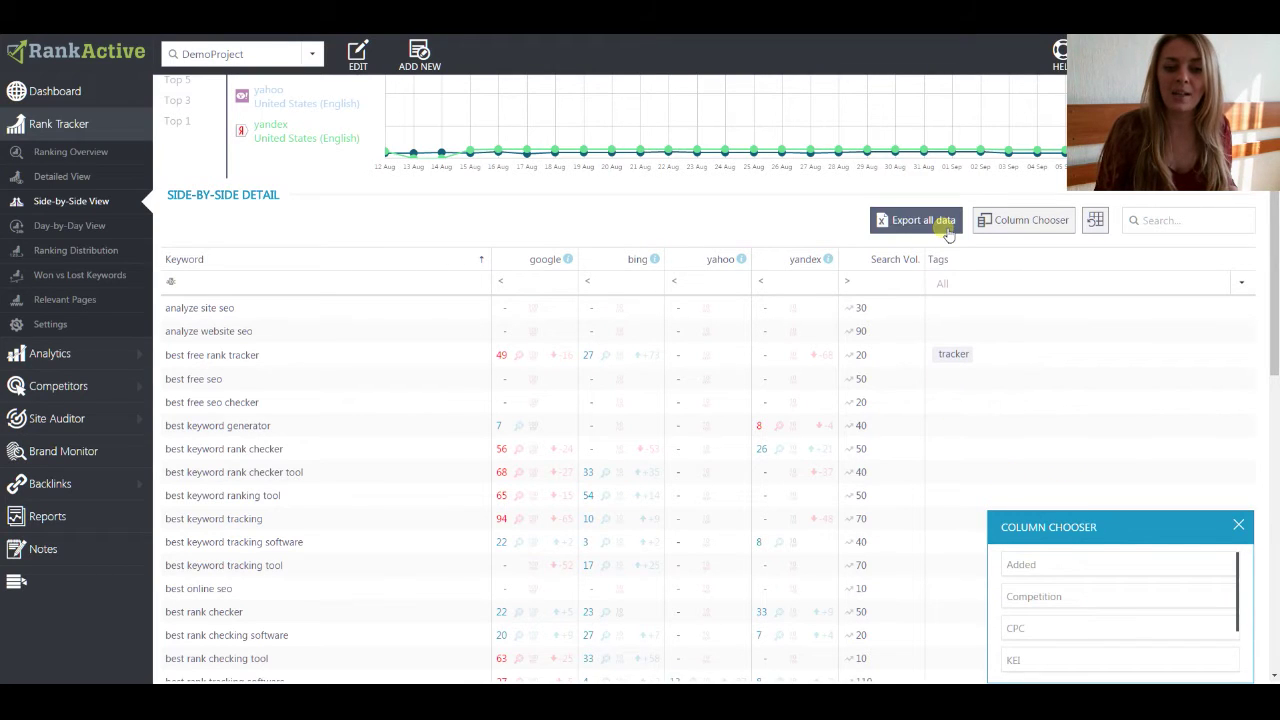
click(848, 284)
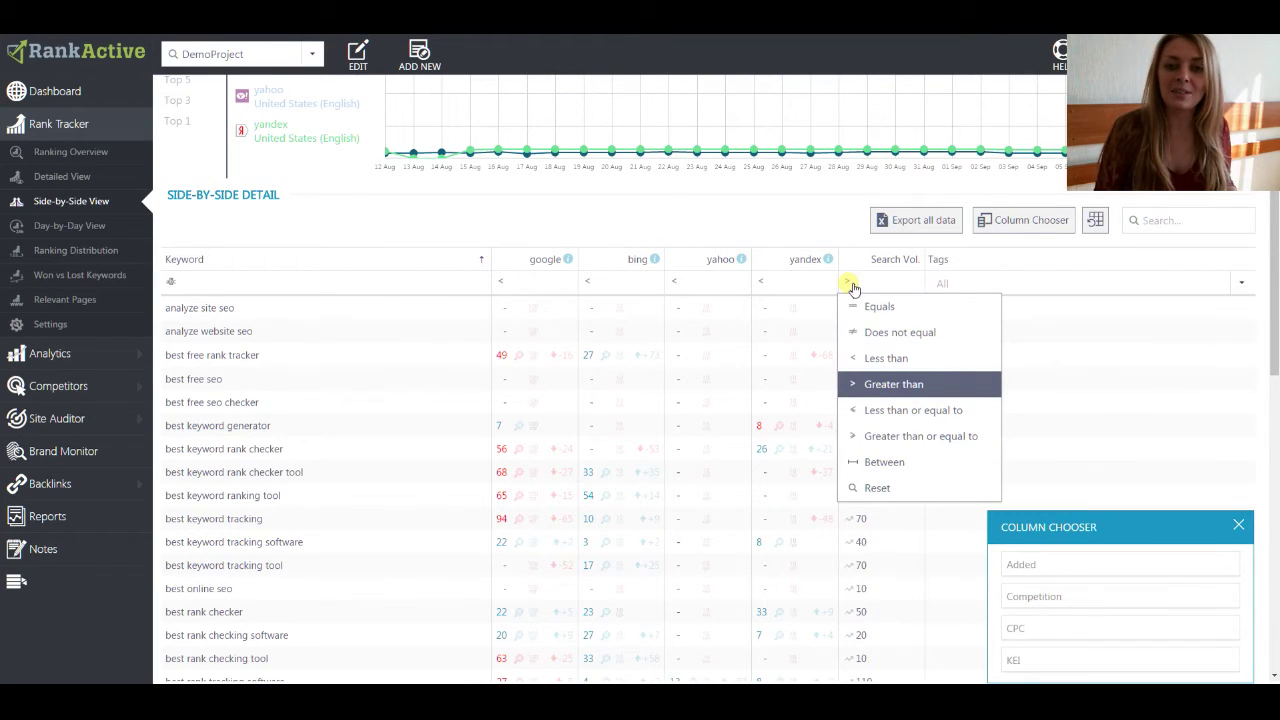
click(760, 233)
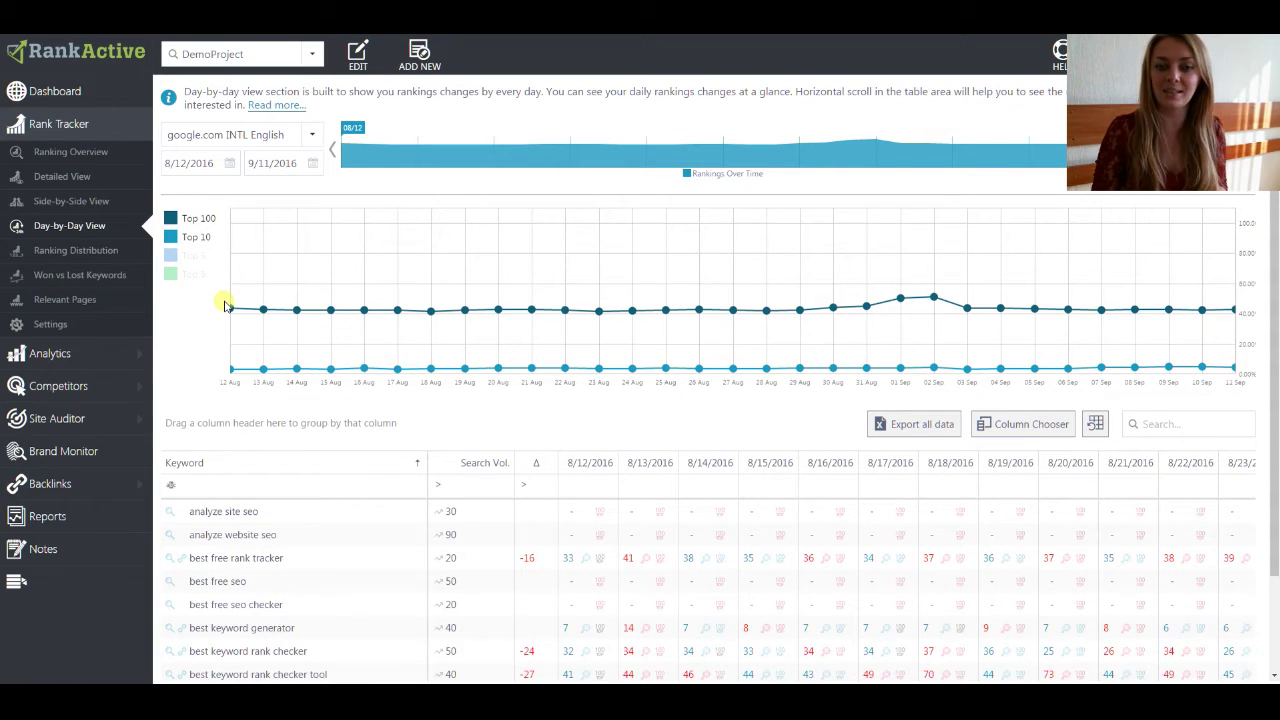
In the Day-by-Day View, check the start and end date calendars and show the Top 5 and Top 3 series in the chart
click(234, 164)
click(312, 163)
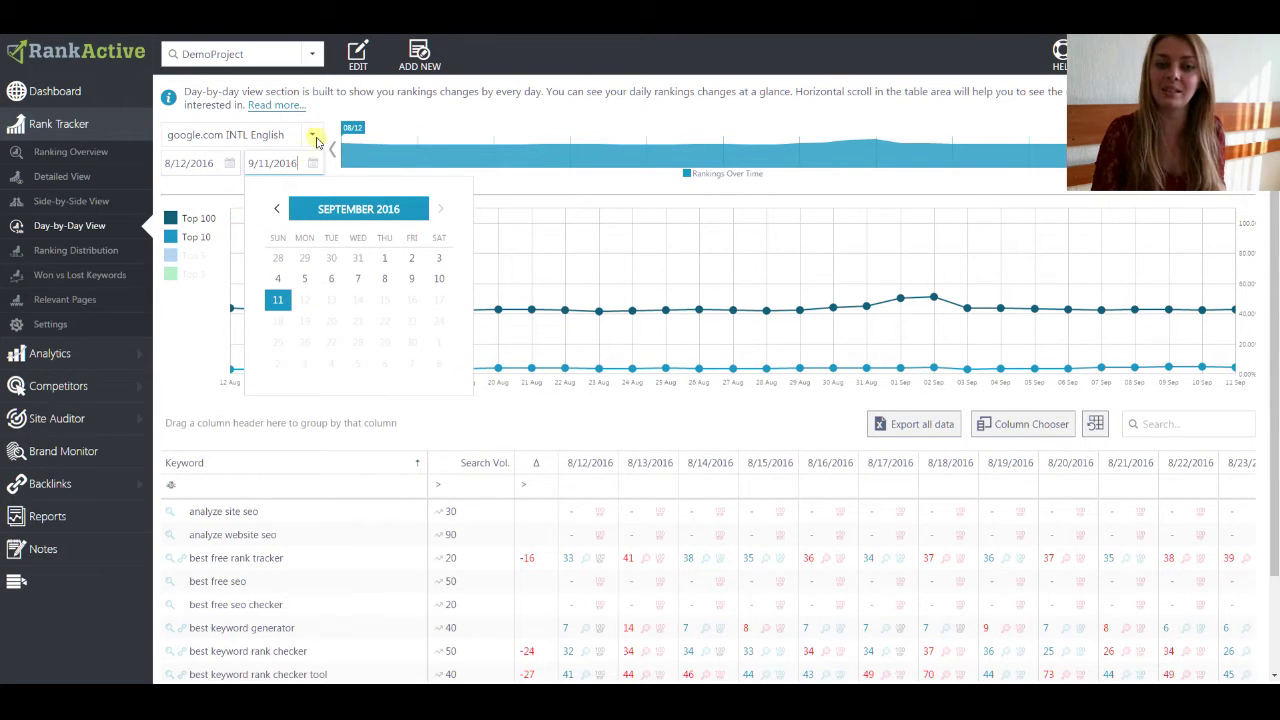
click(188, 314)
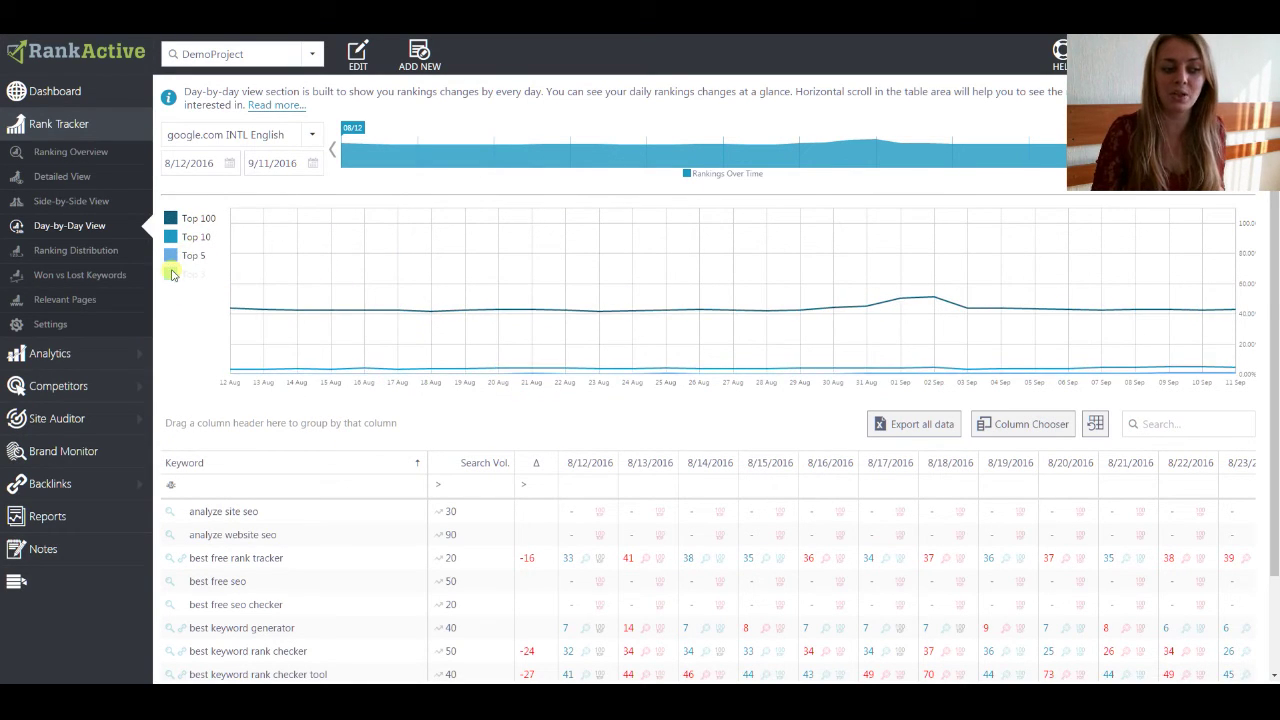
Examine the daily position columns of the day-by-day keyword table and open its column chooser
scroll(188, 302, down, 2)
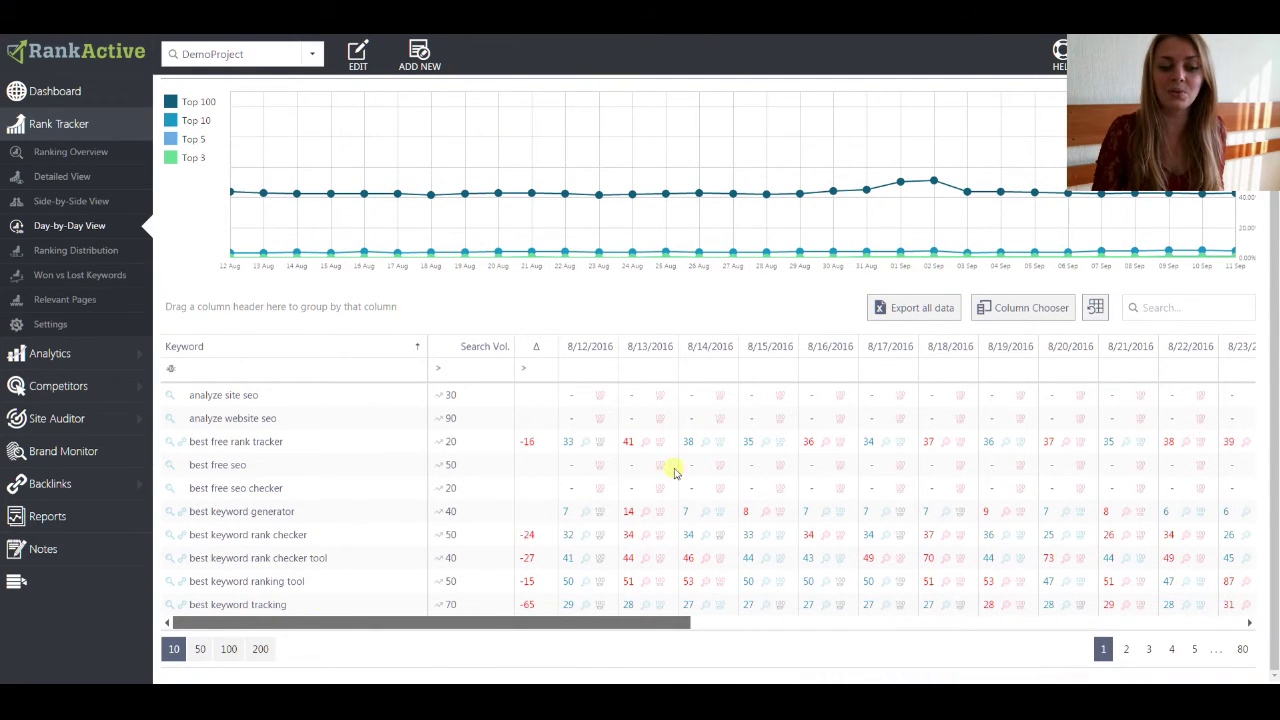
mouse_move(537, 626)
mouse_down()
mouse_move(685, 637)
mouse_move(1114, 605)
mouse_move(1203, 616)
mouse_move(561, 619)
mouse_up()
click(563, 623)
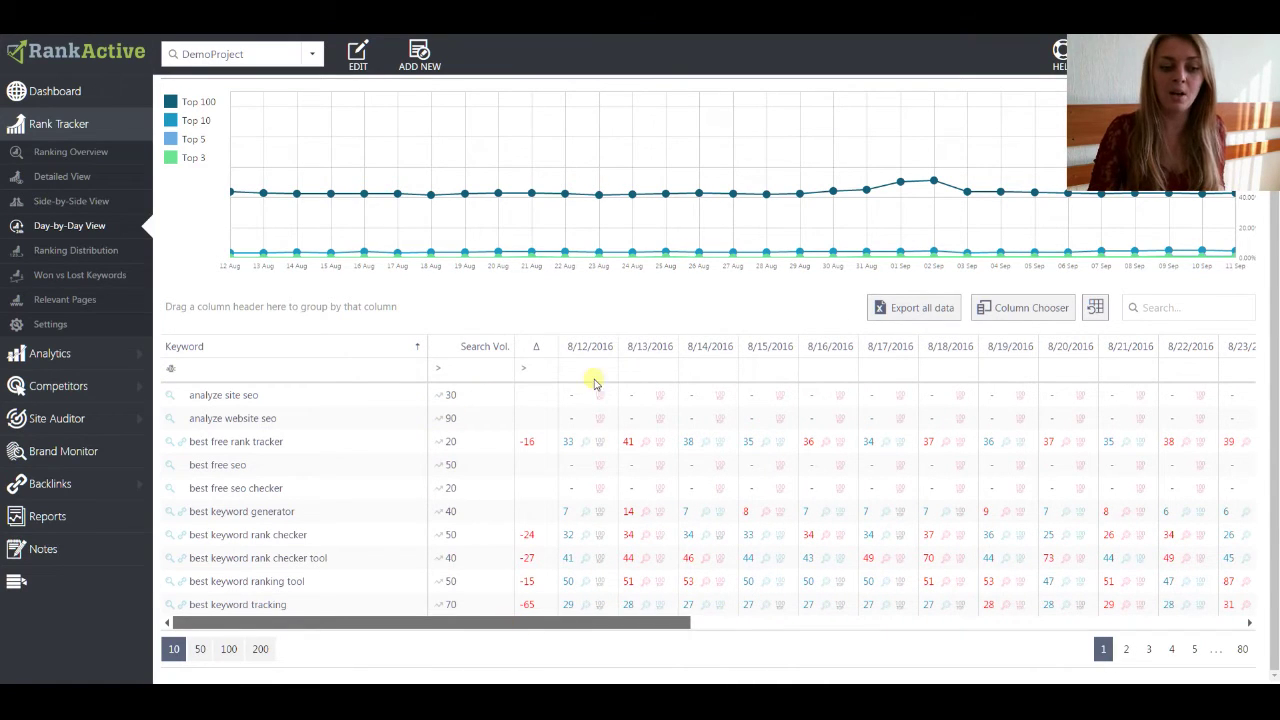
click(1022, 312)
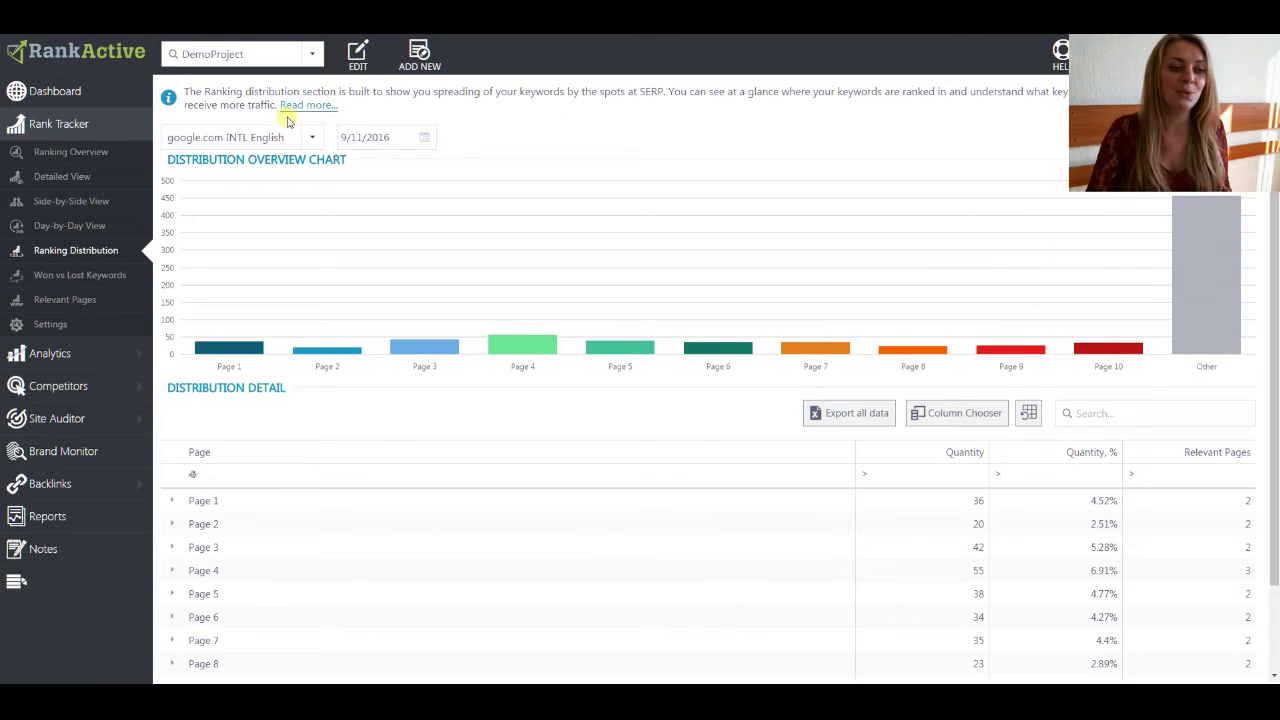
Open the Ranking Distribution section, check the available search engines, and inspect the Page 1 bar in the overview chart
click(313, 137)
click(313, 137)
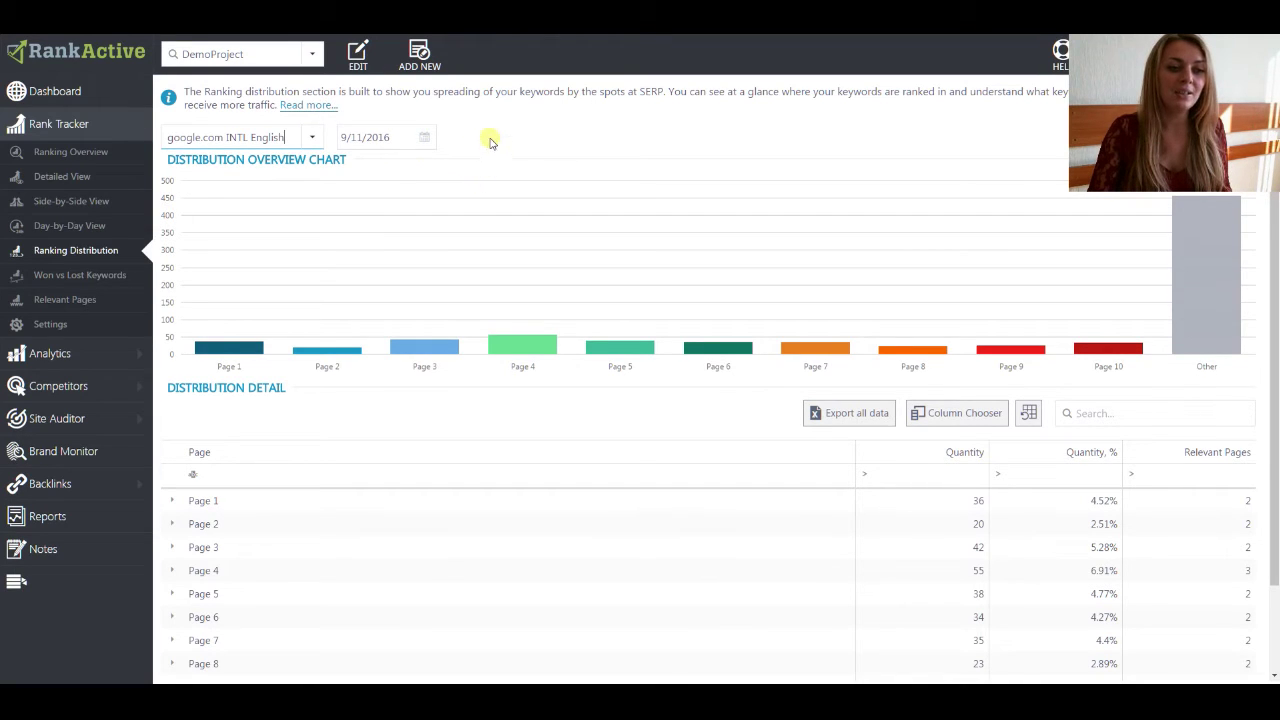
mouse_move(229, 354)
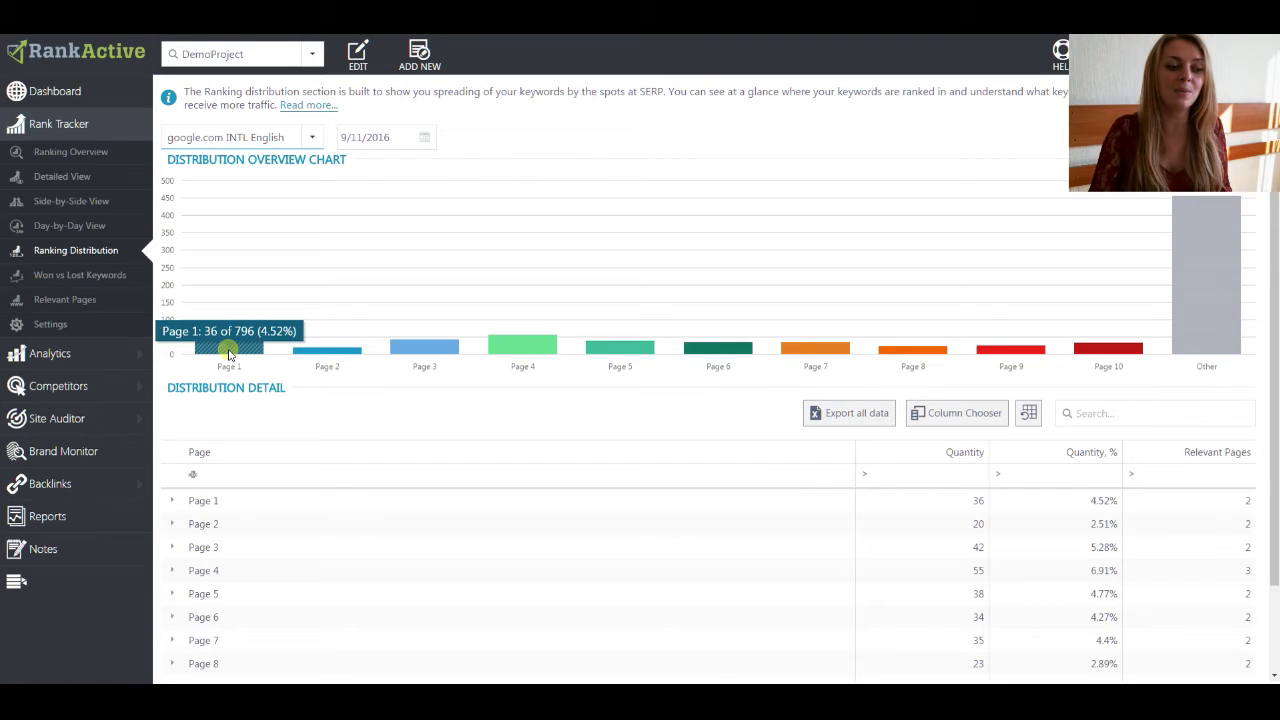
scroll(231, 354, down, 2)
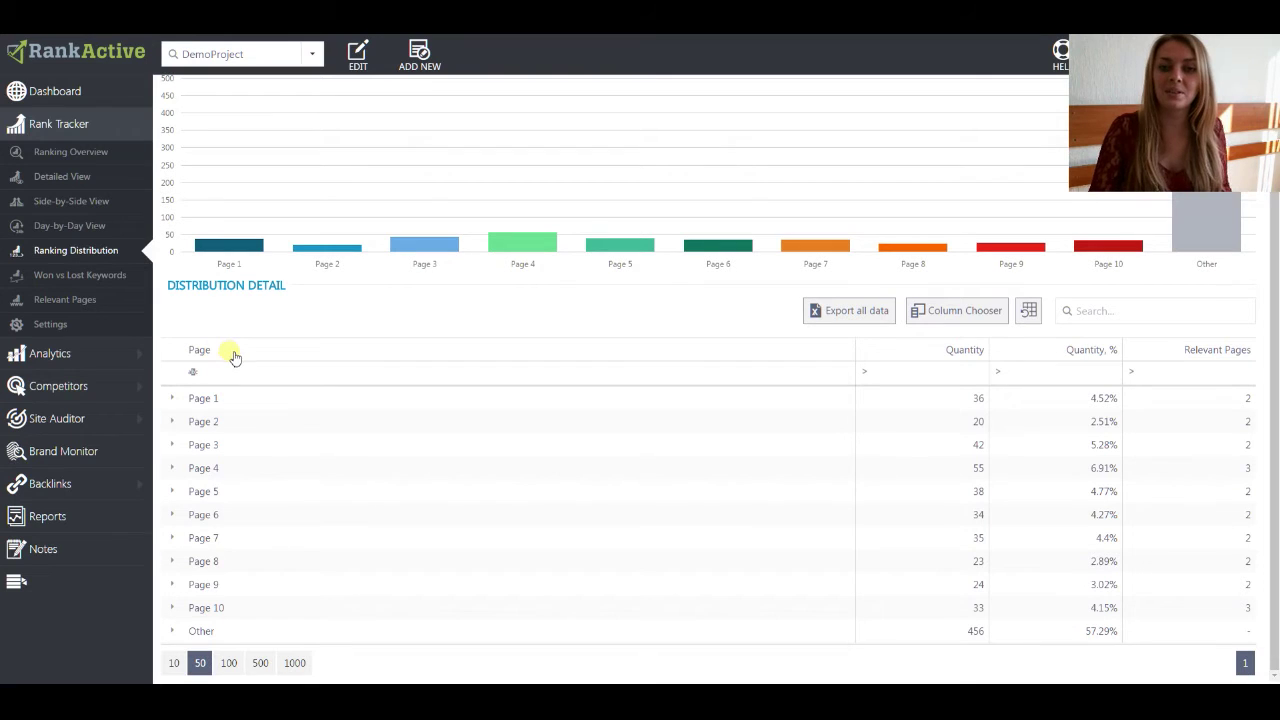
Expand Page 1 in the distribution detail table and examine its keywords, relevant pages and positions
click(173, 399)
scroll(251, 414, down, 5)
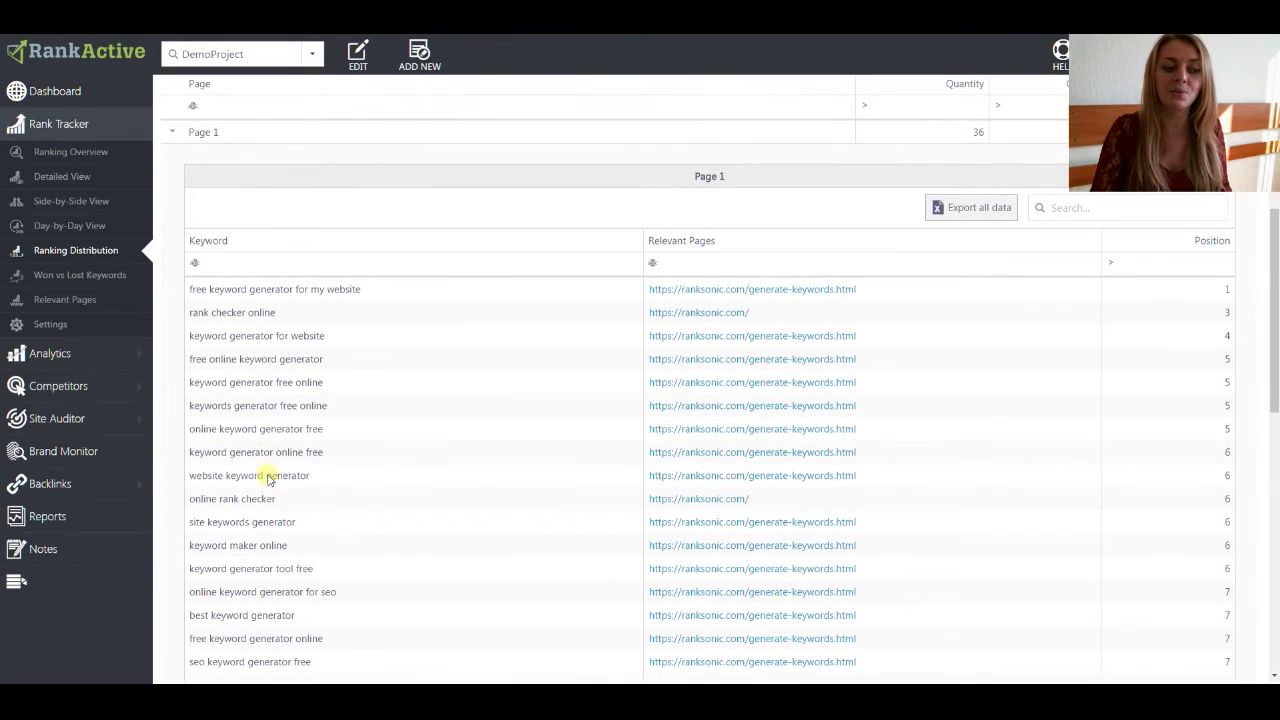
scroll(268, 480, down, 3)
scroll(350, 473, up, 3)
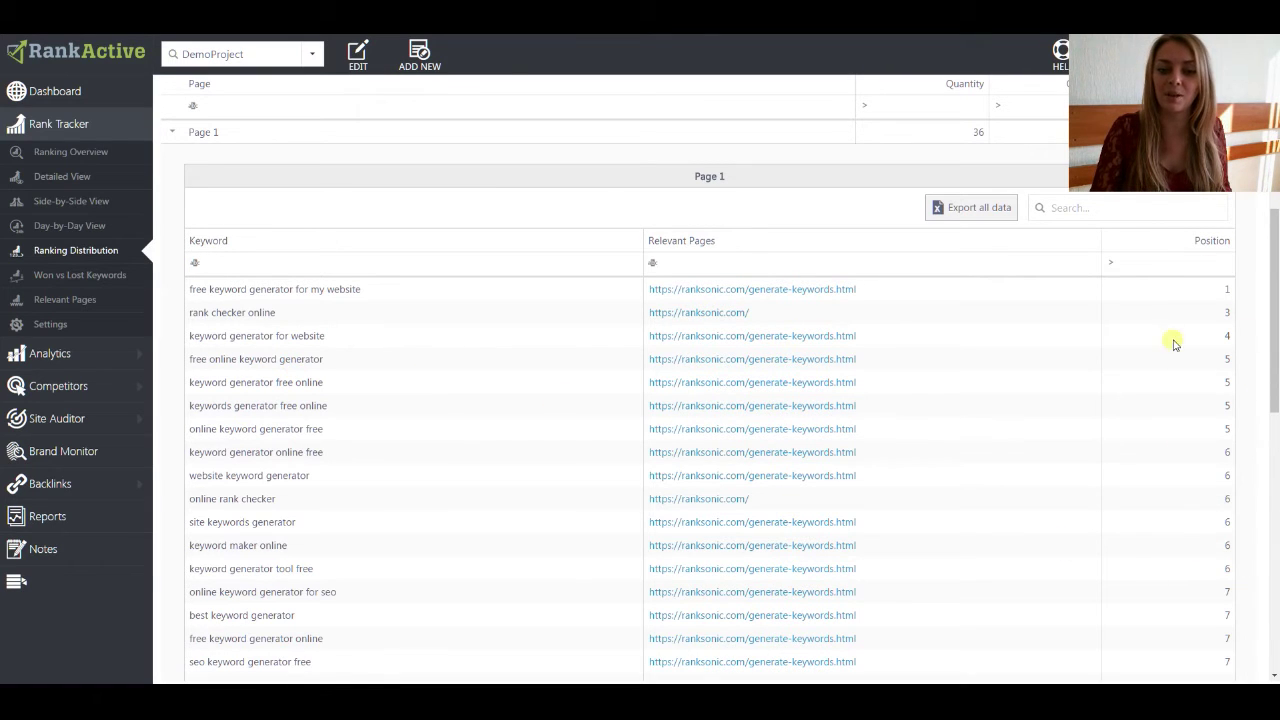
scroll(1175, 343, up, 2)
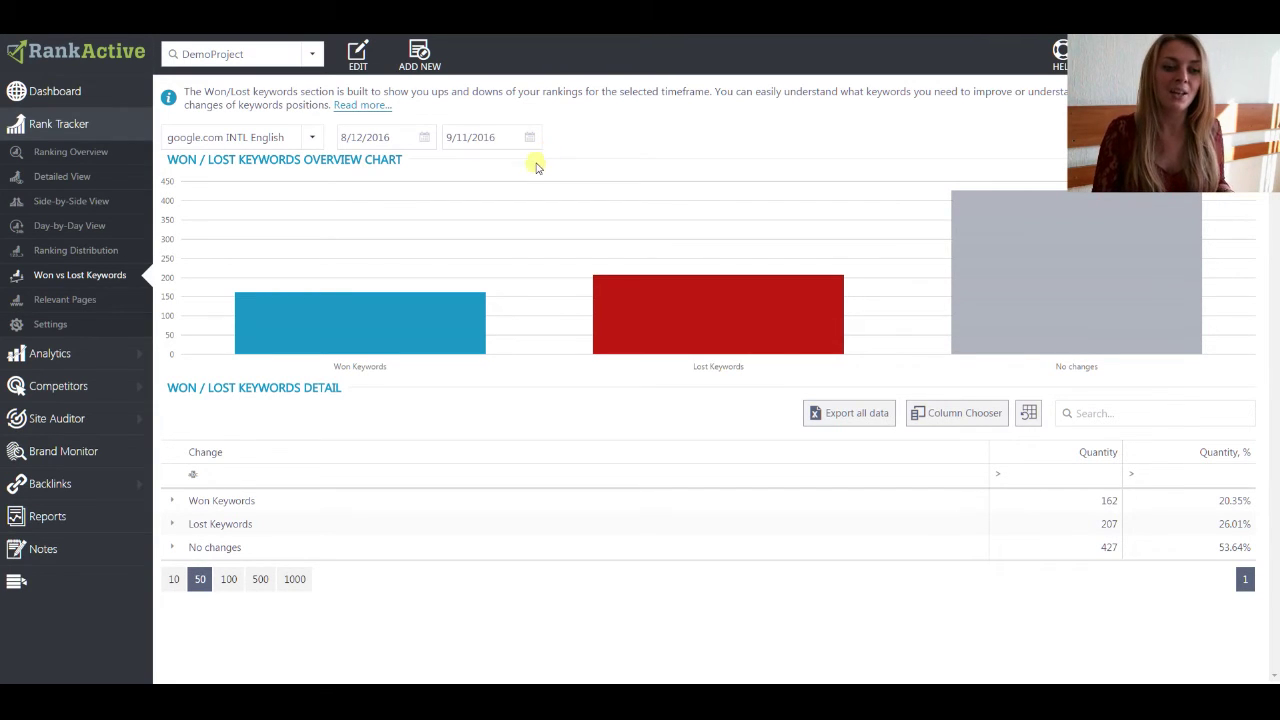
Open the Won vs Lost Keywords section and inspect the won, lost and no-changes bars in its overview chart
mouse_move(472, 321)
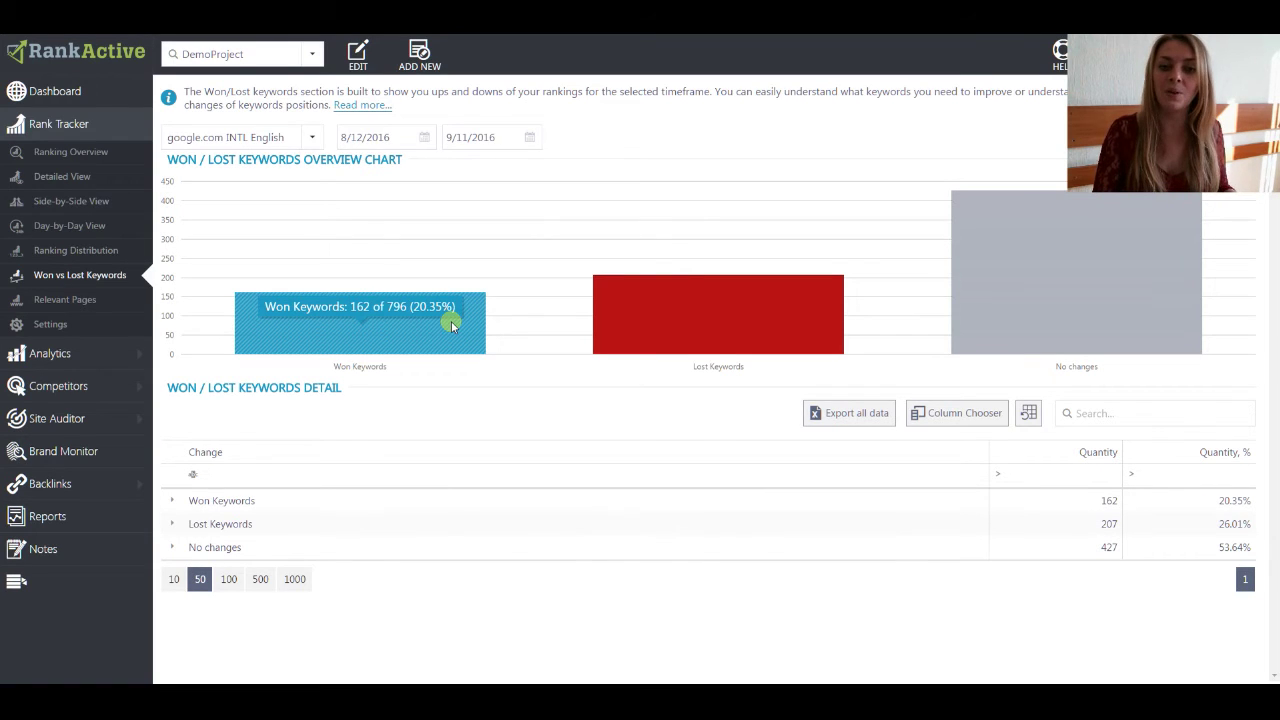
mouse_move(652, 345)
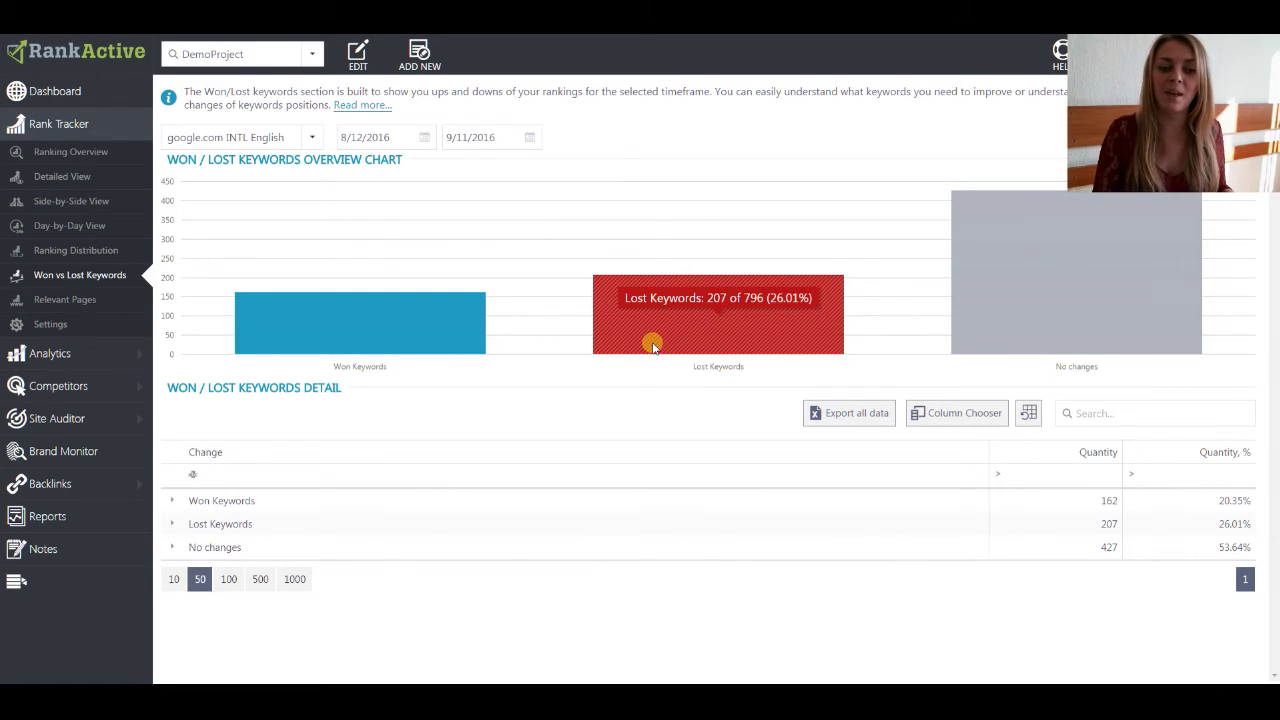
mouse_move(1033, 350)
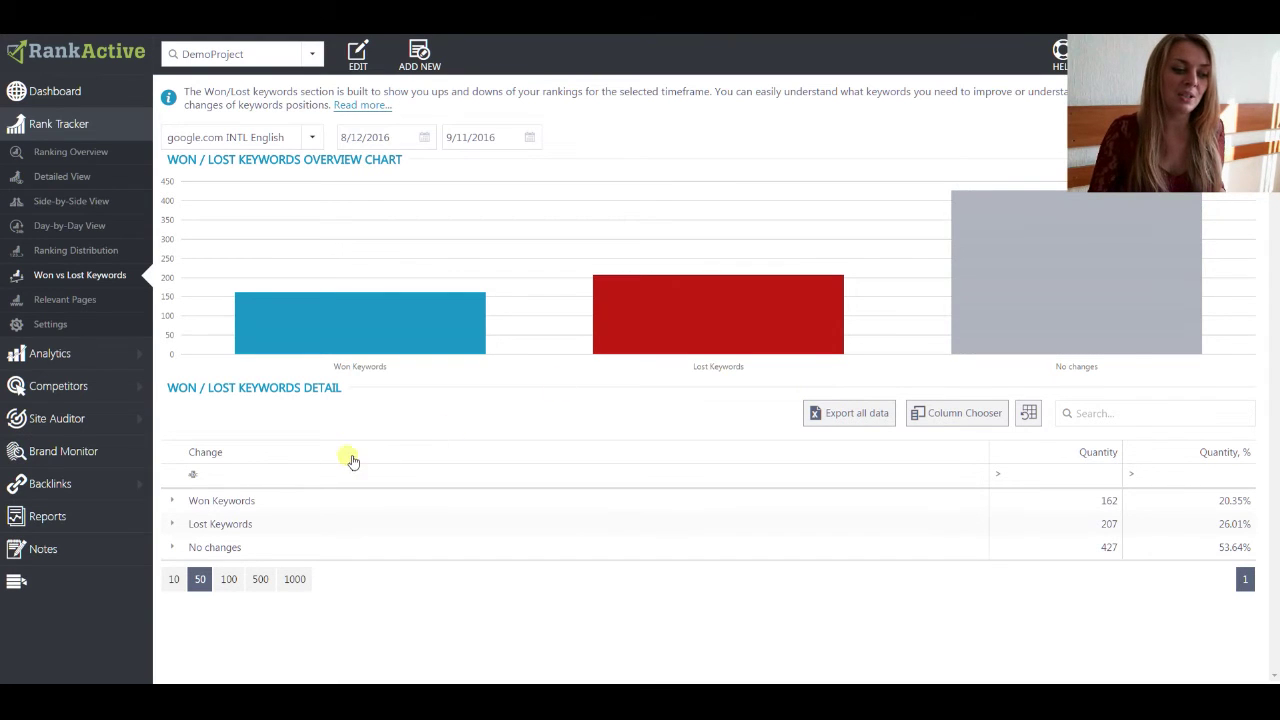
Expand the Lost Keywords group and examine its keywords, relevant pages, search volumes, positions and position changes
click(176, 526)
scroll(371, 503, down, 4)
scroll(312, 430, down, 5)
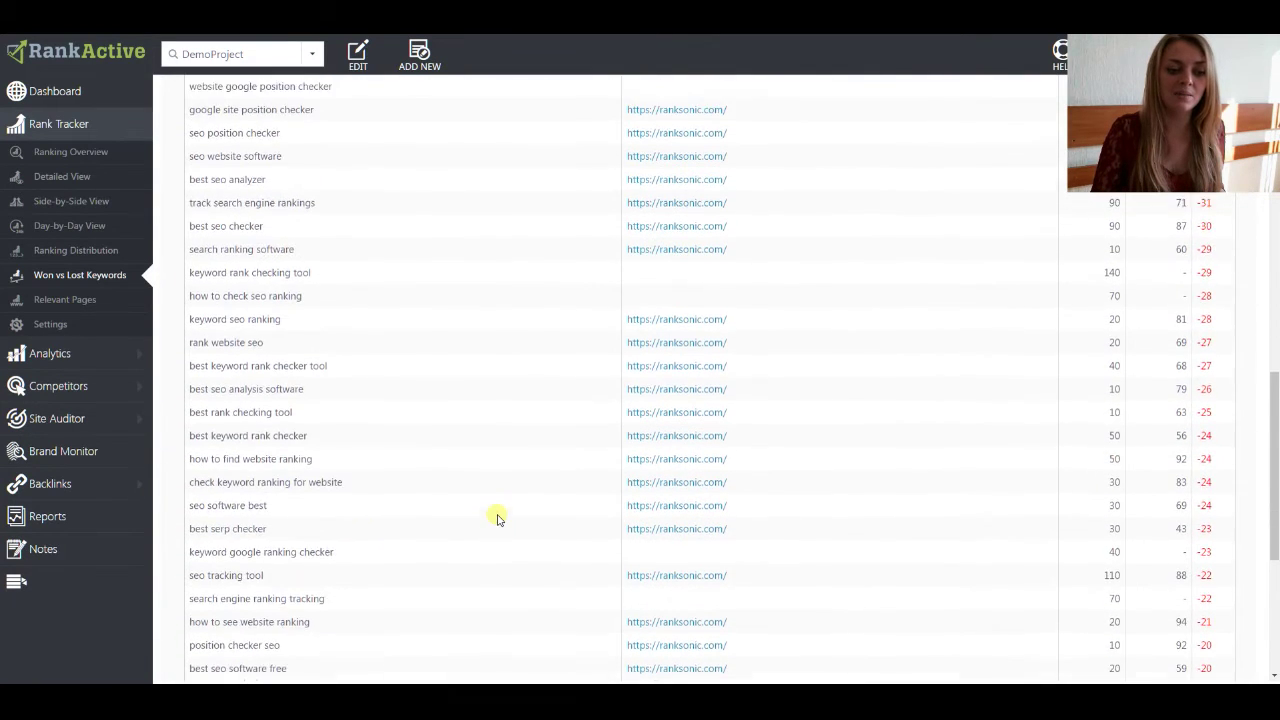
scroll(500, 517, up, 6)
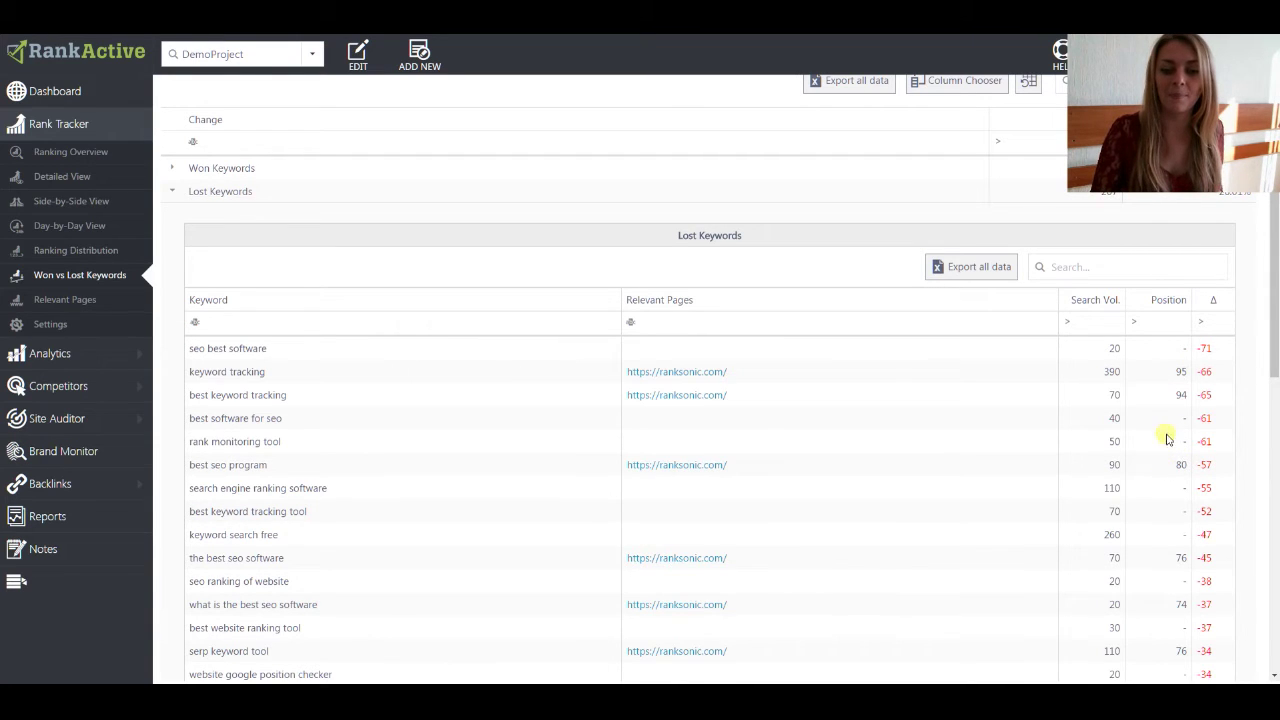
scroll(1166, 440, down, 1)
scroll(1226, 400, down, 3)
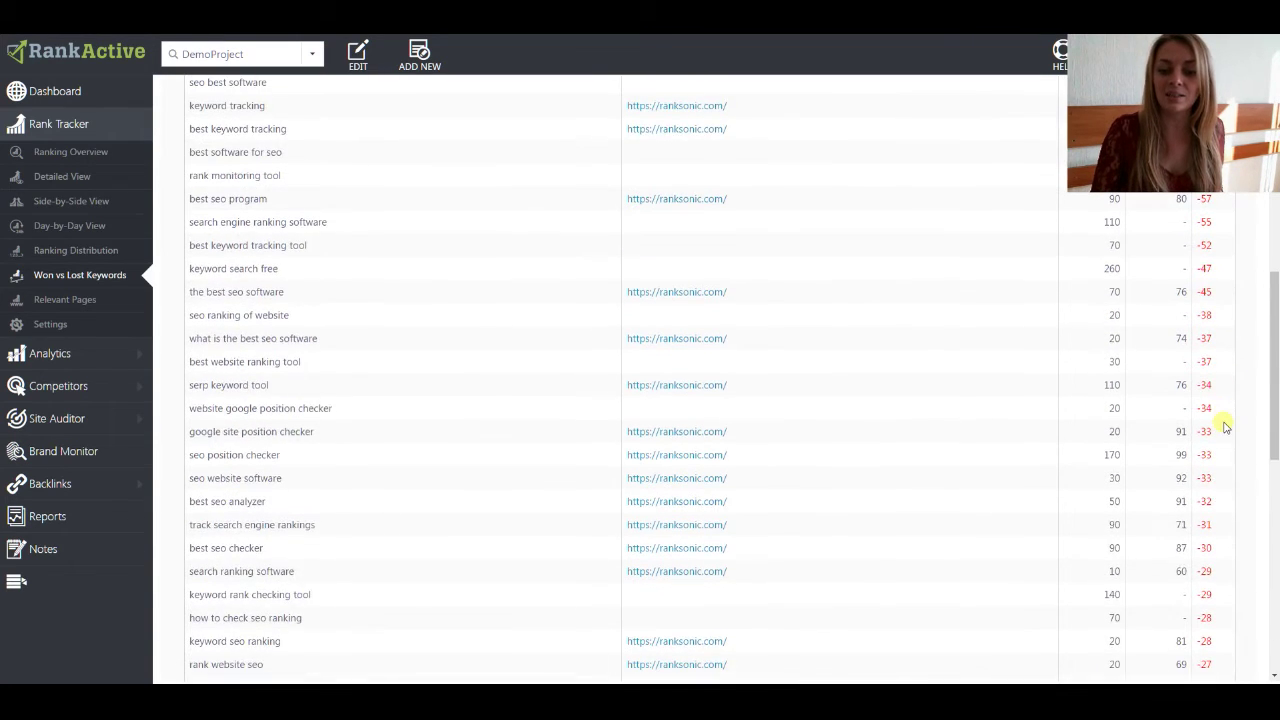
scroll(1226, 428, up, 2)
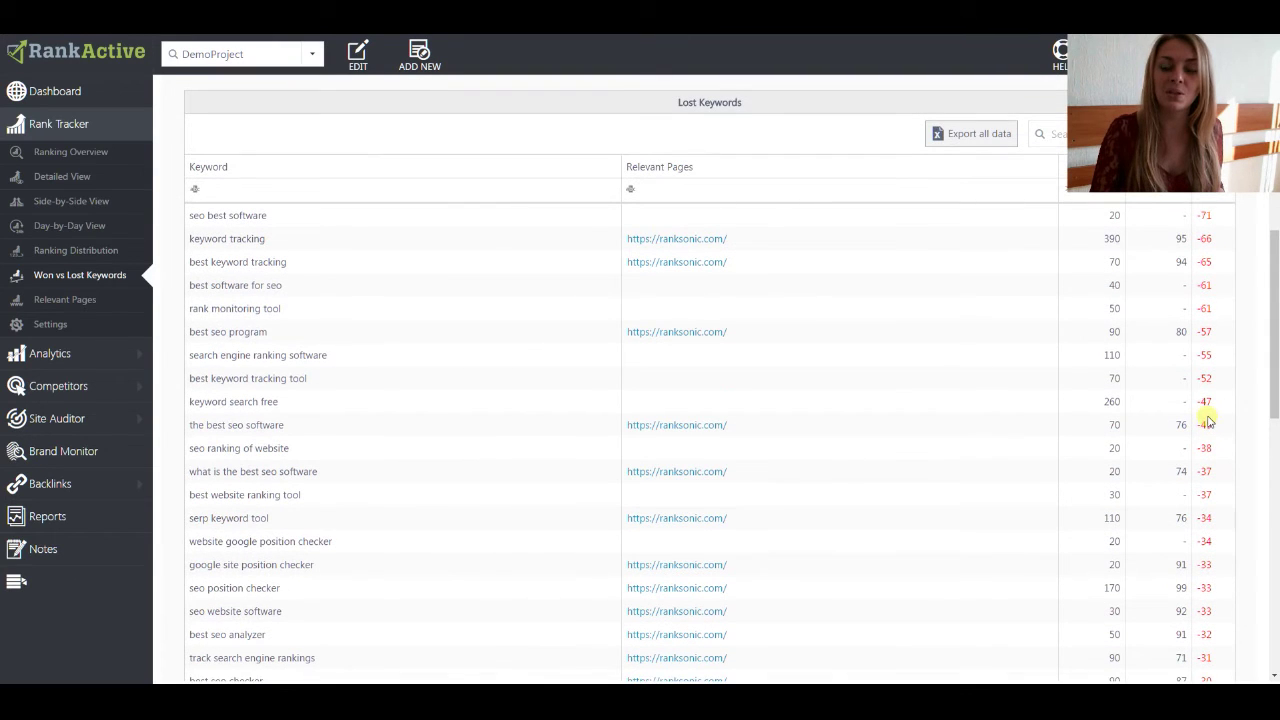
scroll(1208, 423, up, 2)
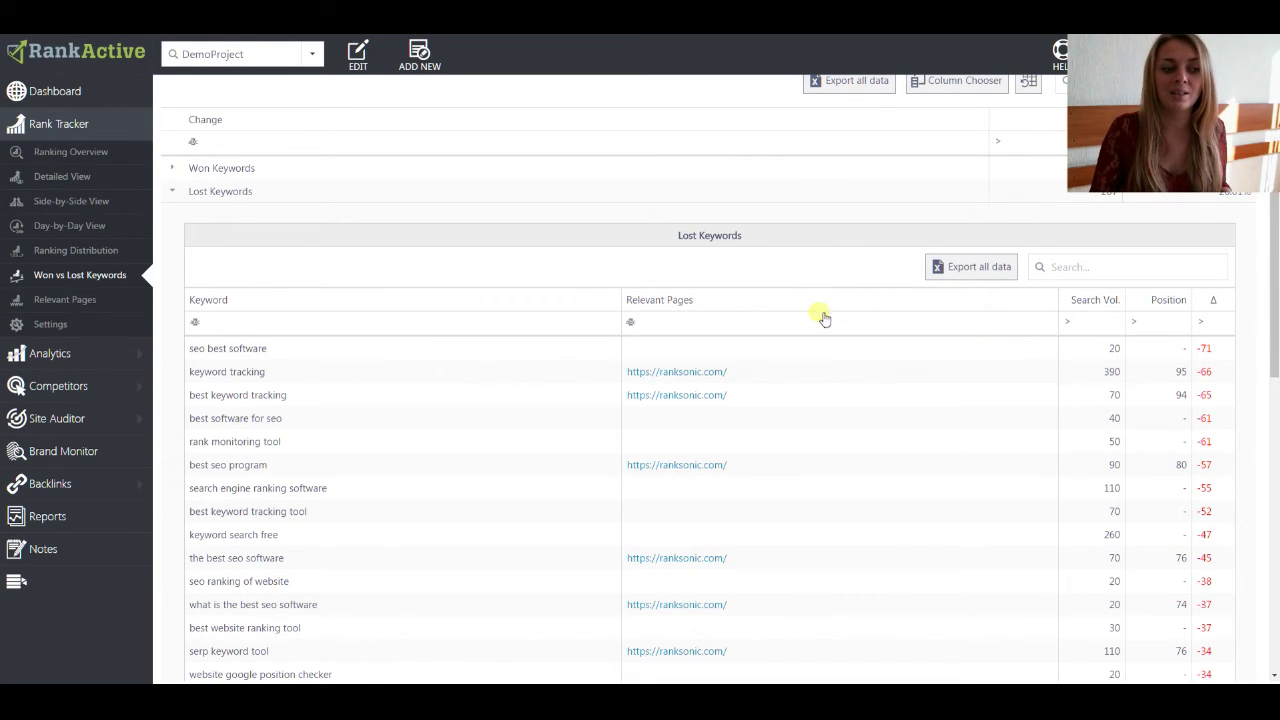
Expand the Won Keywords group in the detail table
click(174, 169)
click(175, 170)
click(182, 170)
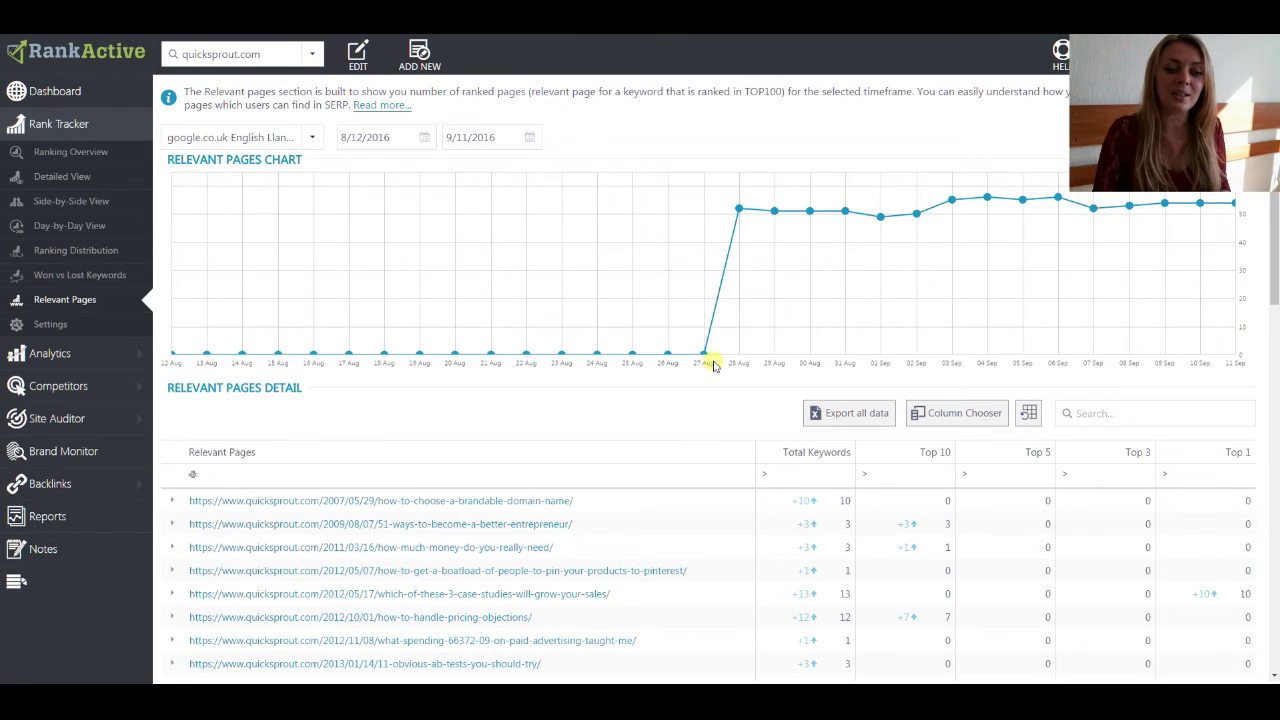
Examine the relevant pages chart and table for the quicksprout.com project and view the Top 5 column's filter conditions
mouse_move(786, 215)
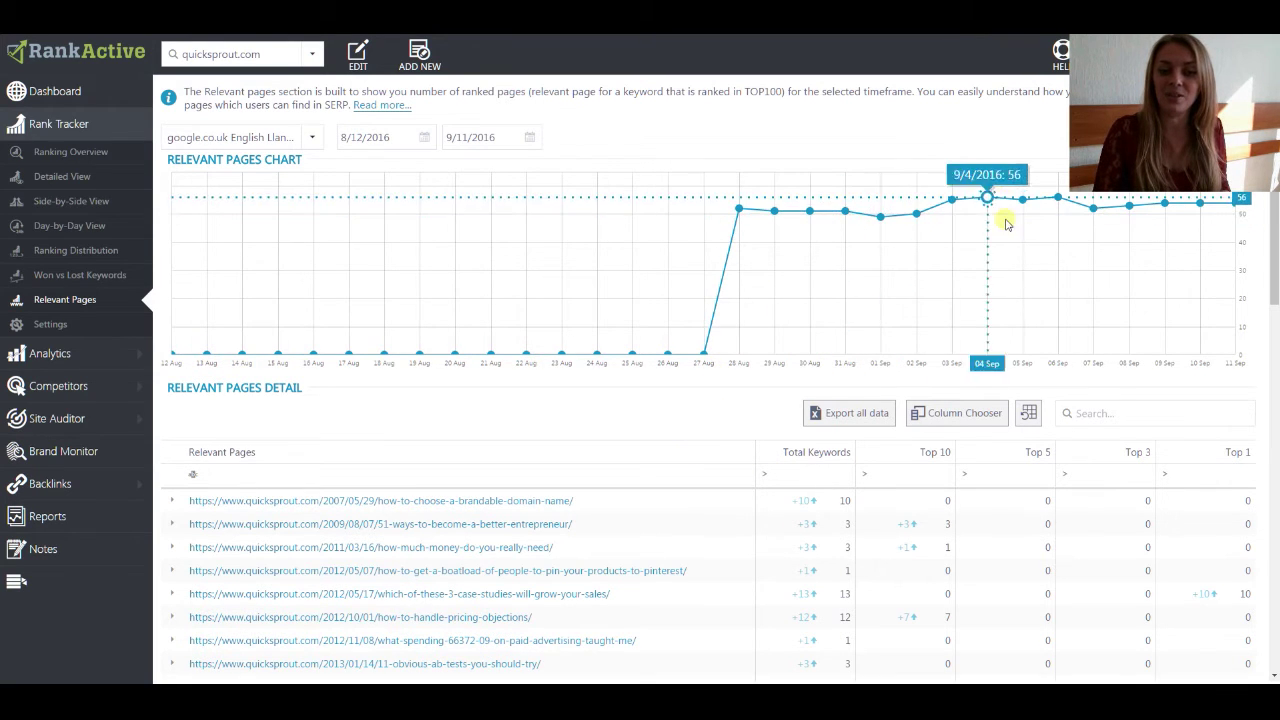
scroll(643, 409, down, 10)
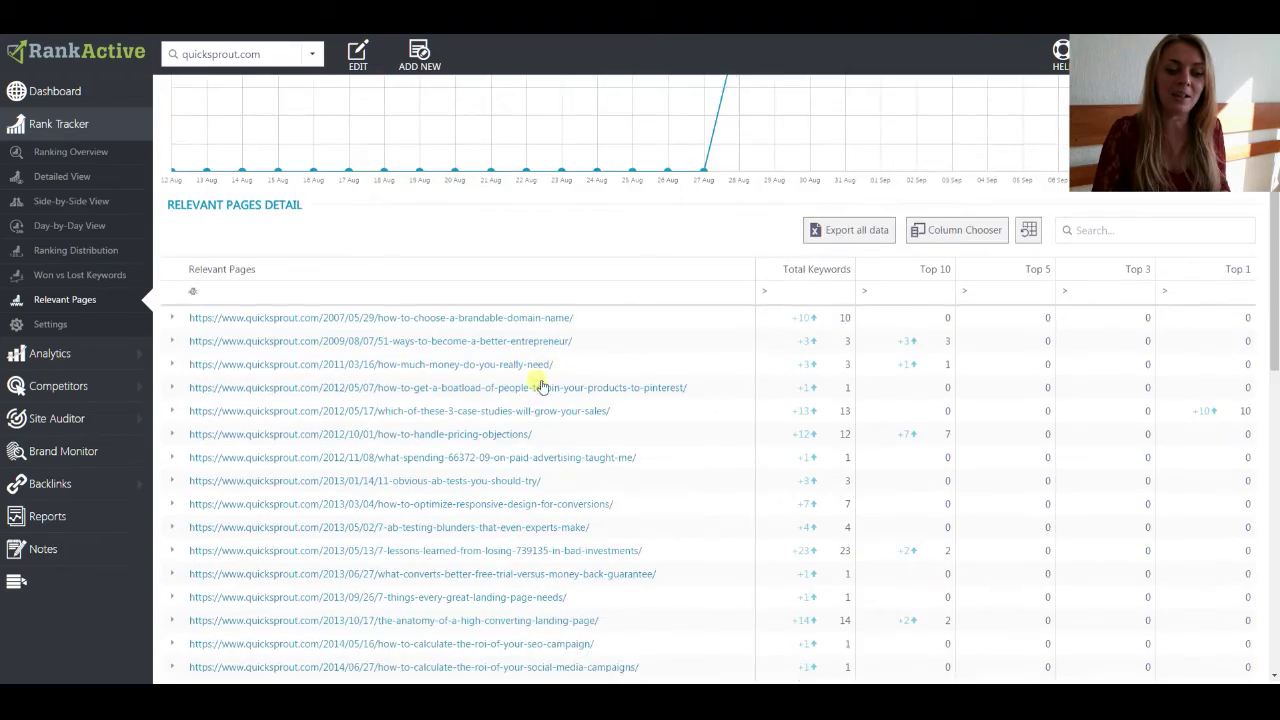
scroll(507, 414, up, 6)
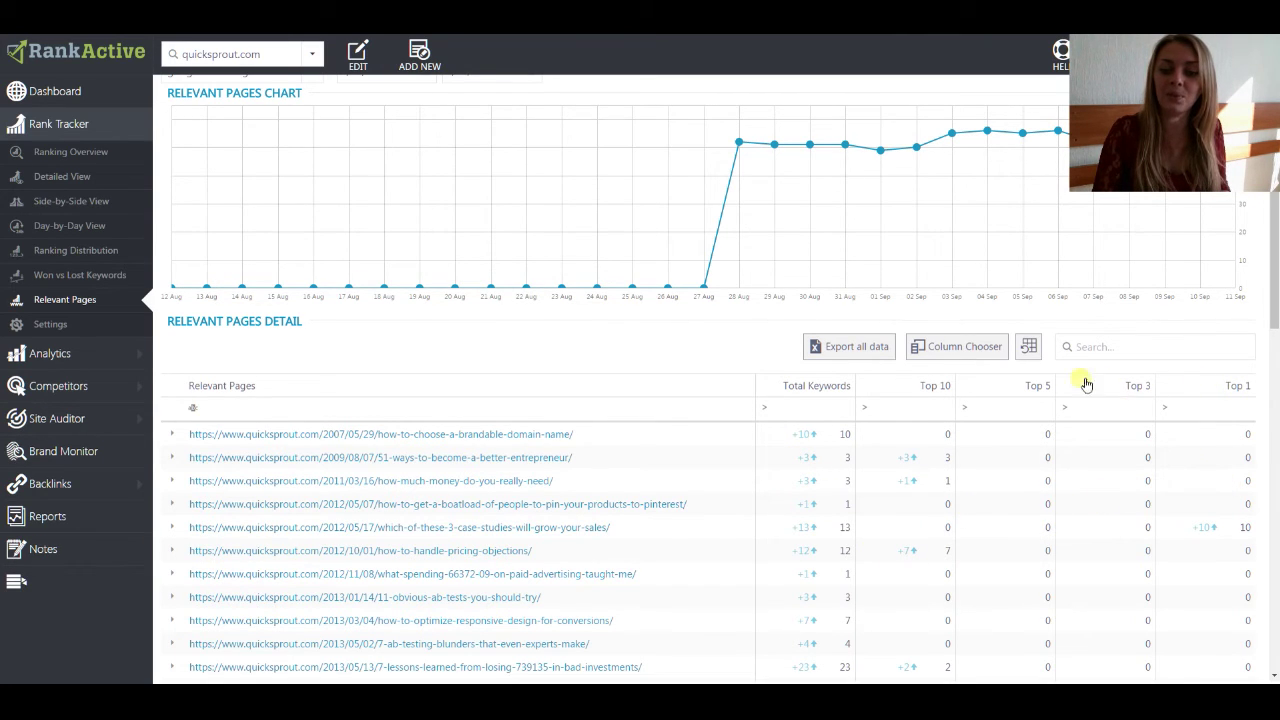
click(958, 414)
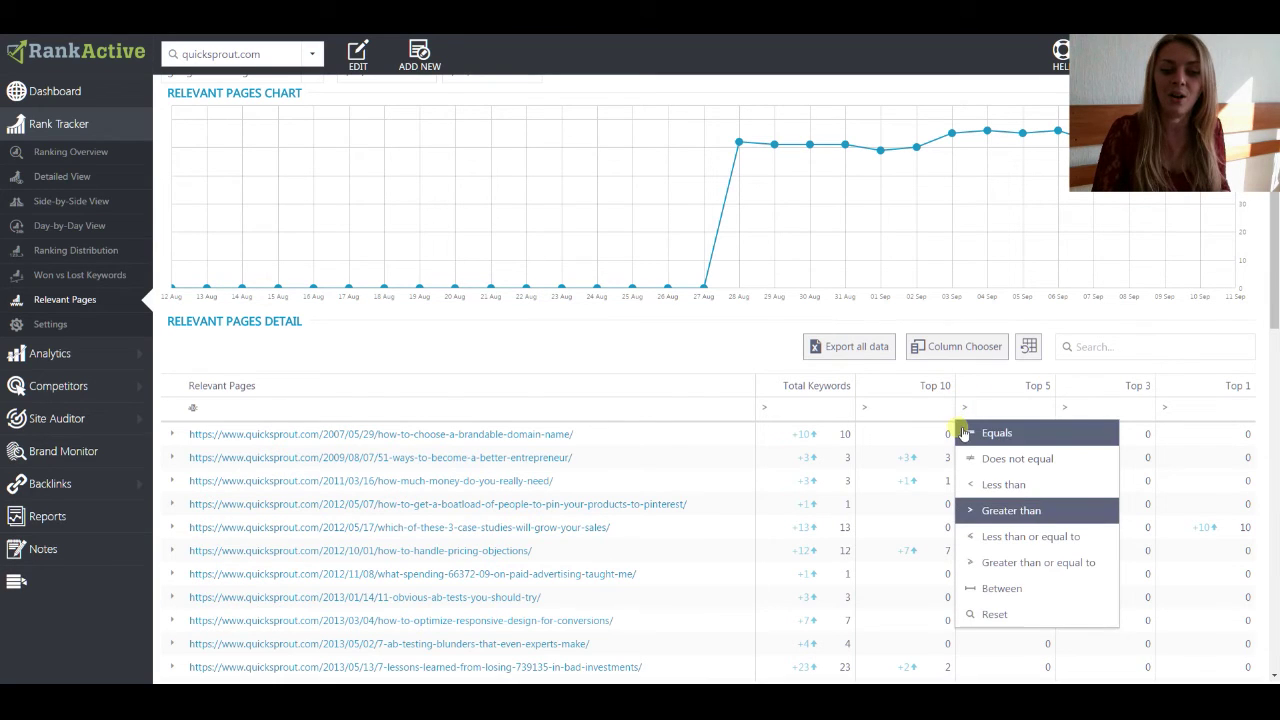
Add the Top 10 Δ column to the relevant pages table before the Top 10 column and close the column chooser
click(968, 350)
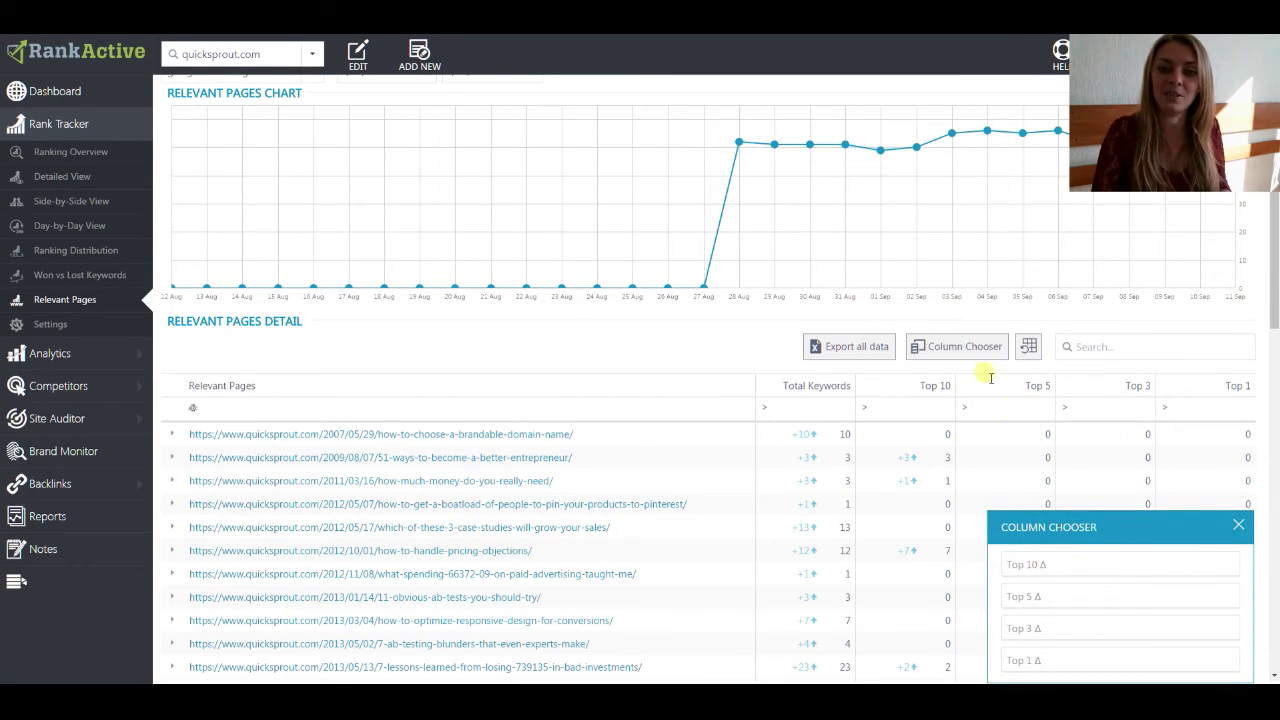
drag(1045, 568, 889, 431)
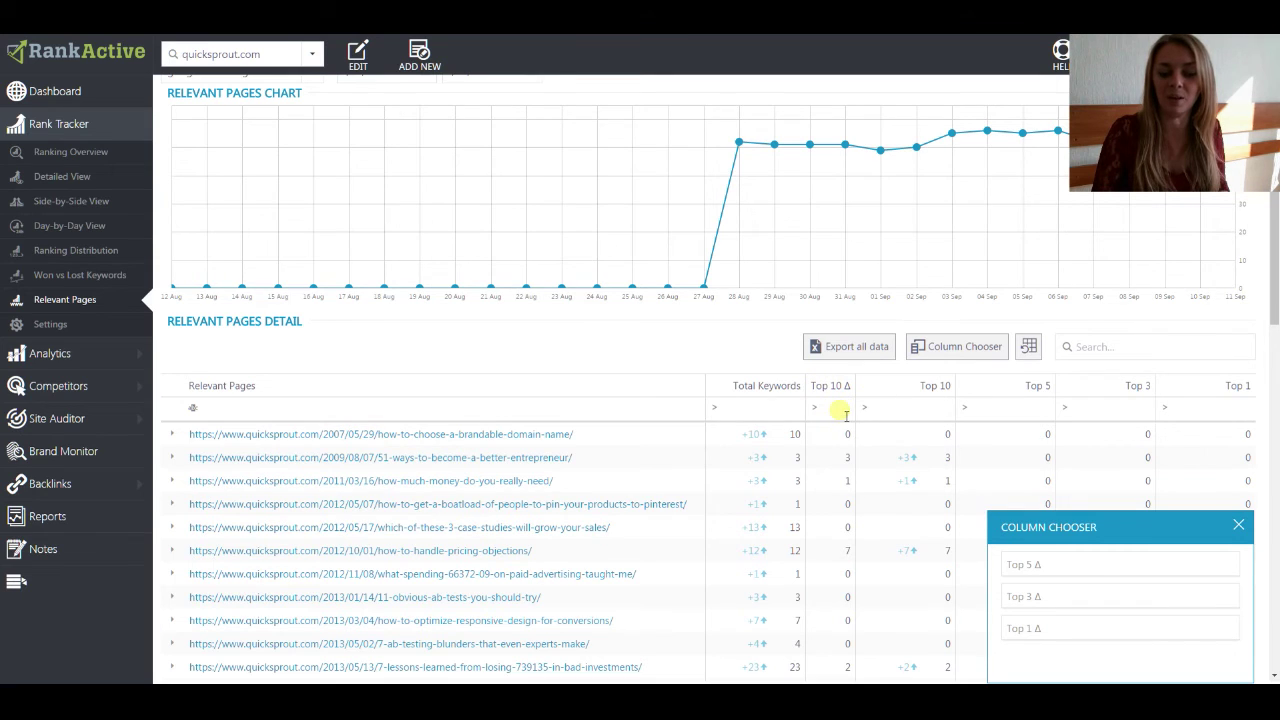
scroll(846, 436, down, 1)
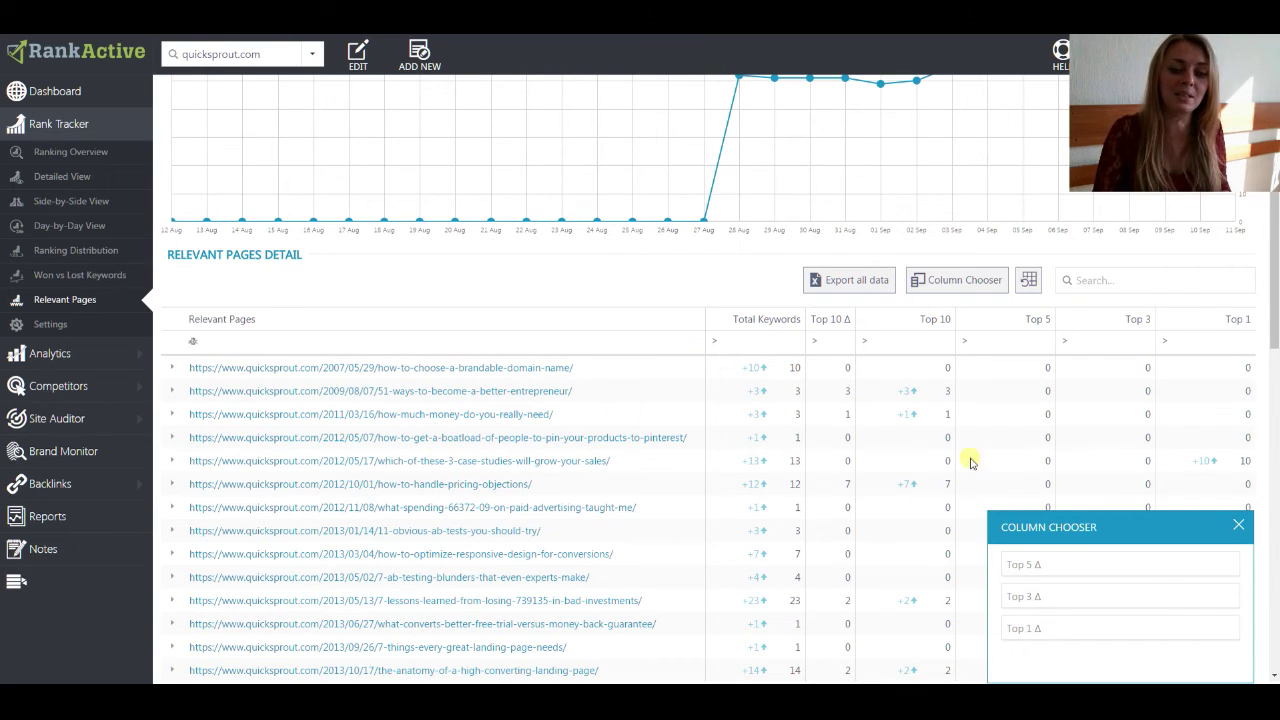
click(1238, 525)
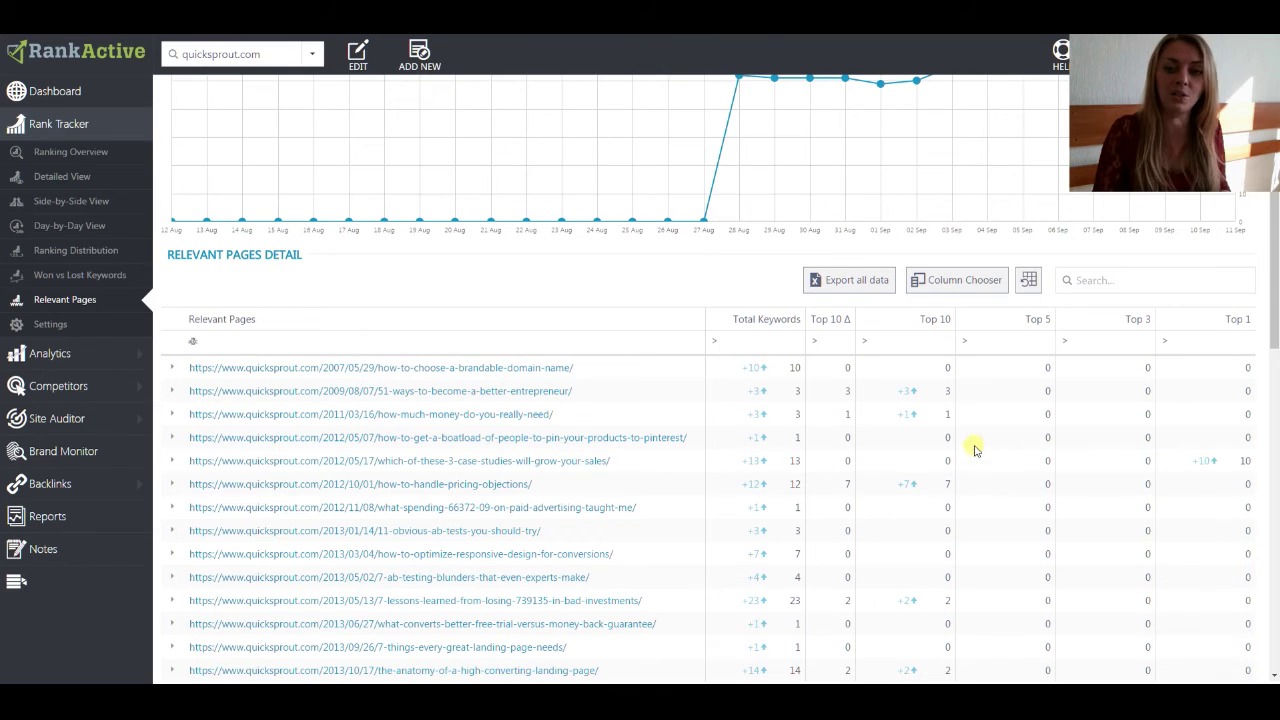
Expand the how-to-choose-a-brandable-domain-name page in the relevant pages table and view its keyword details
click(172, 368)
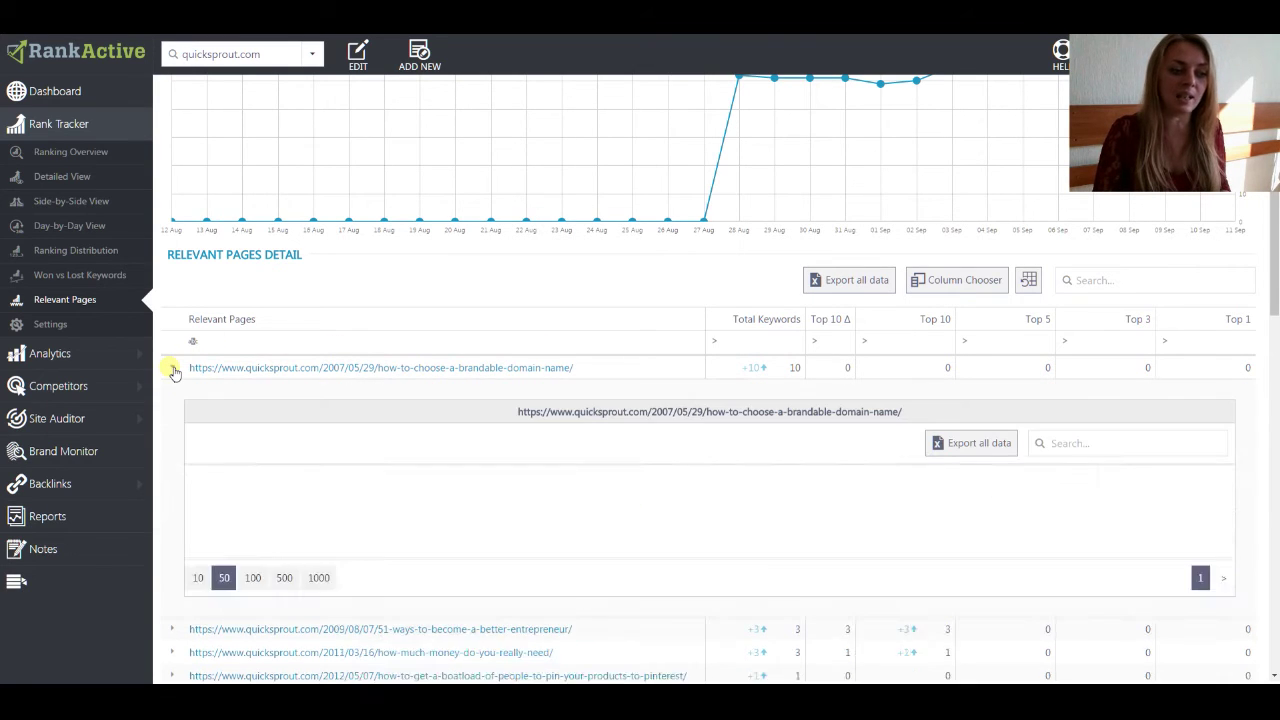
scroll(253, 418, down, 2)
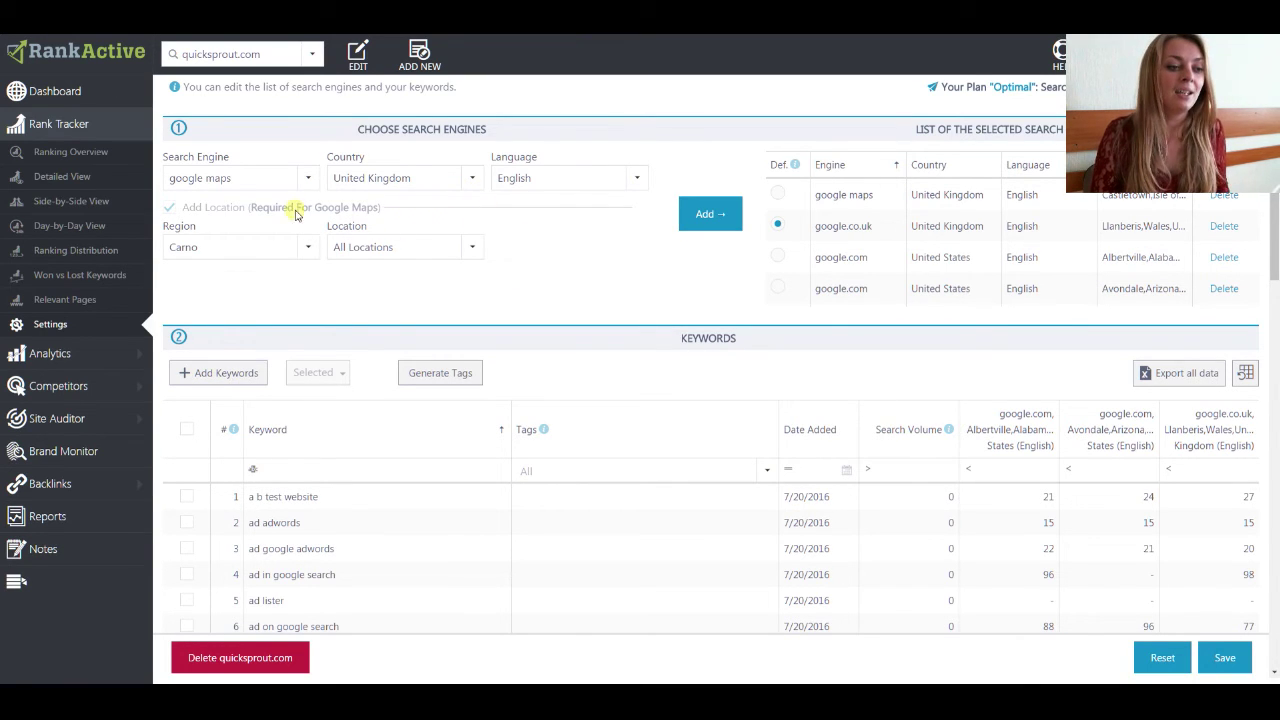
Examine the available search engines and Google Maps regions in the project settings, plus the list of selected search engines
click(310, 181)
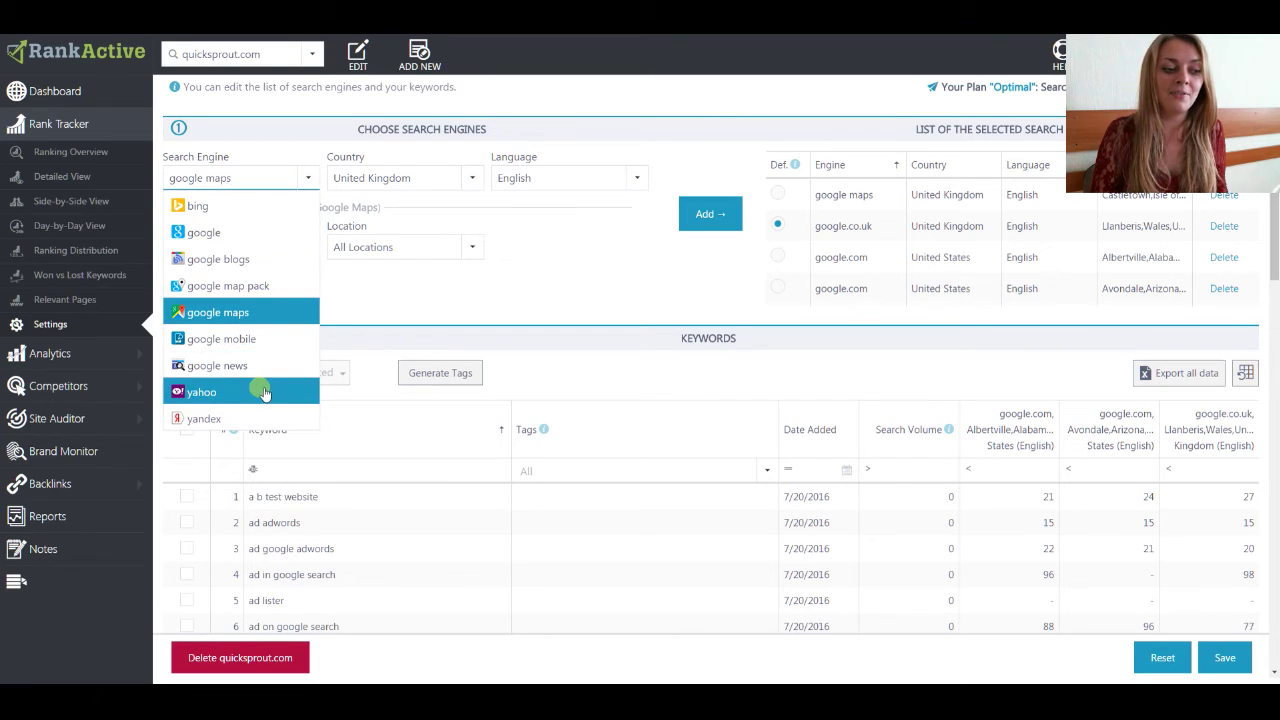
click(528, 263)
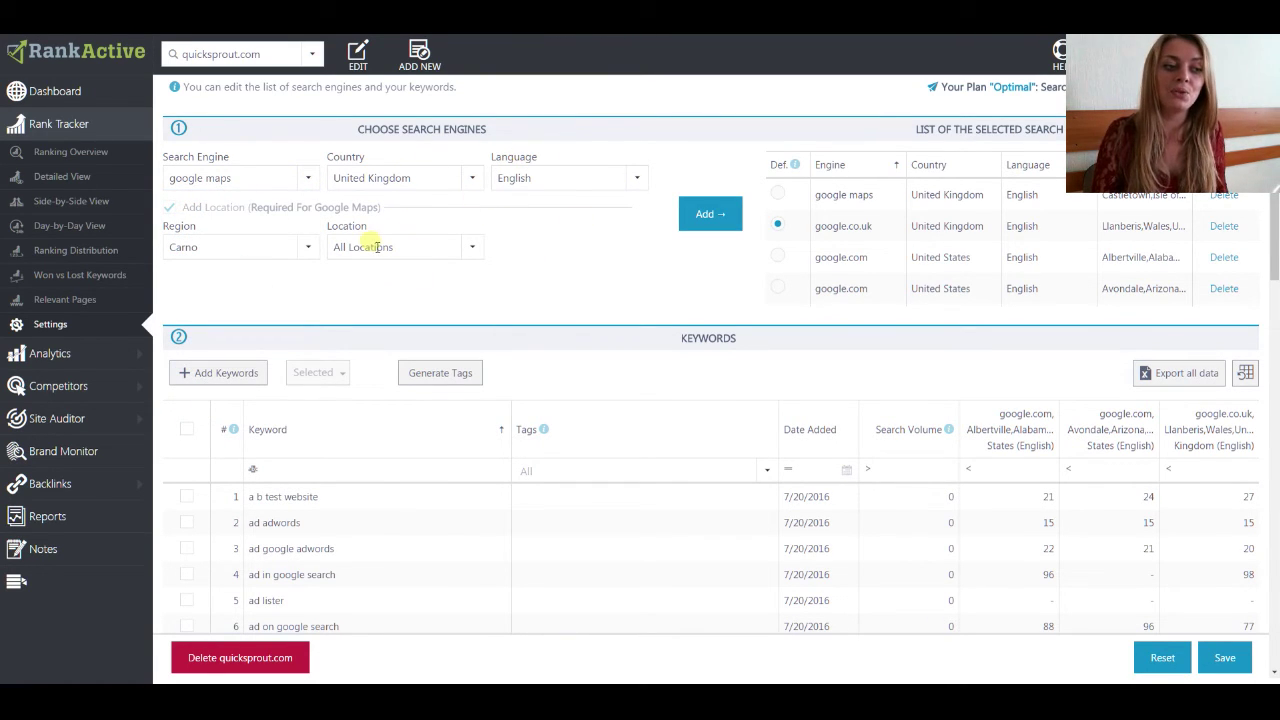
click(312, 248)
click(293, 386)
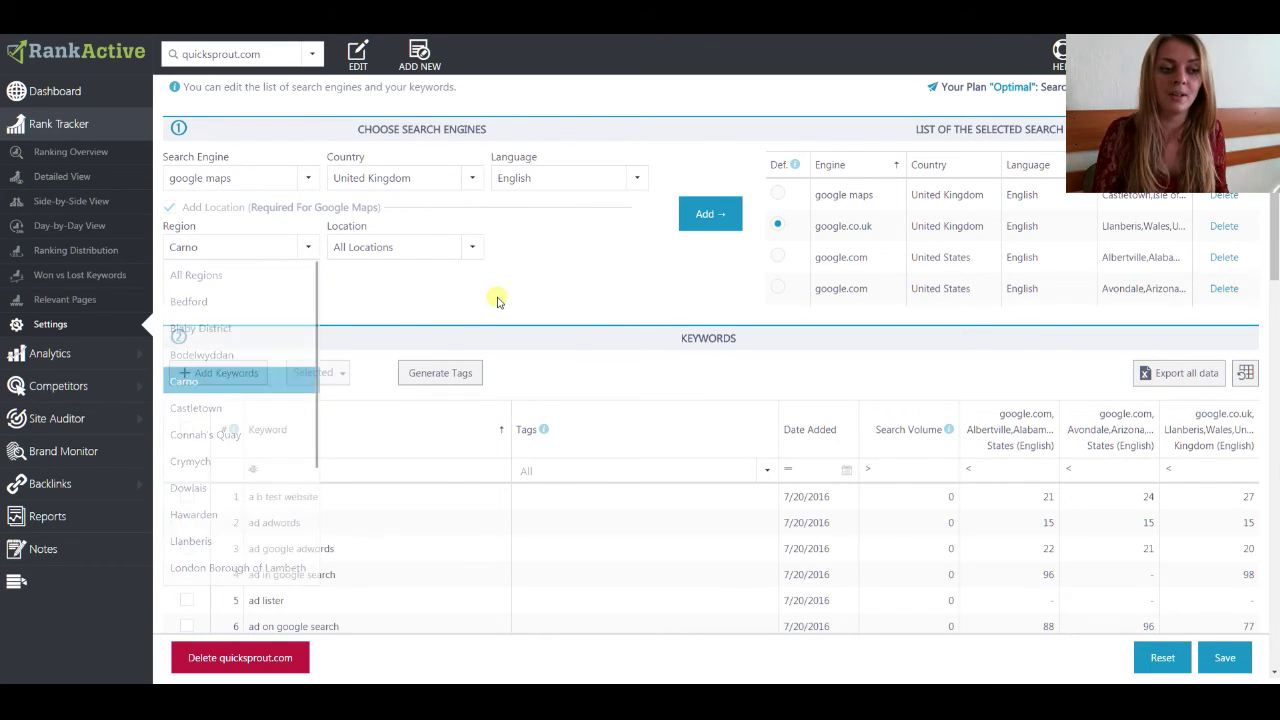
click(703, 215)
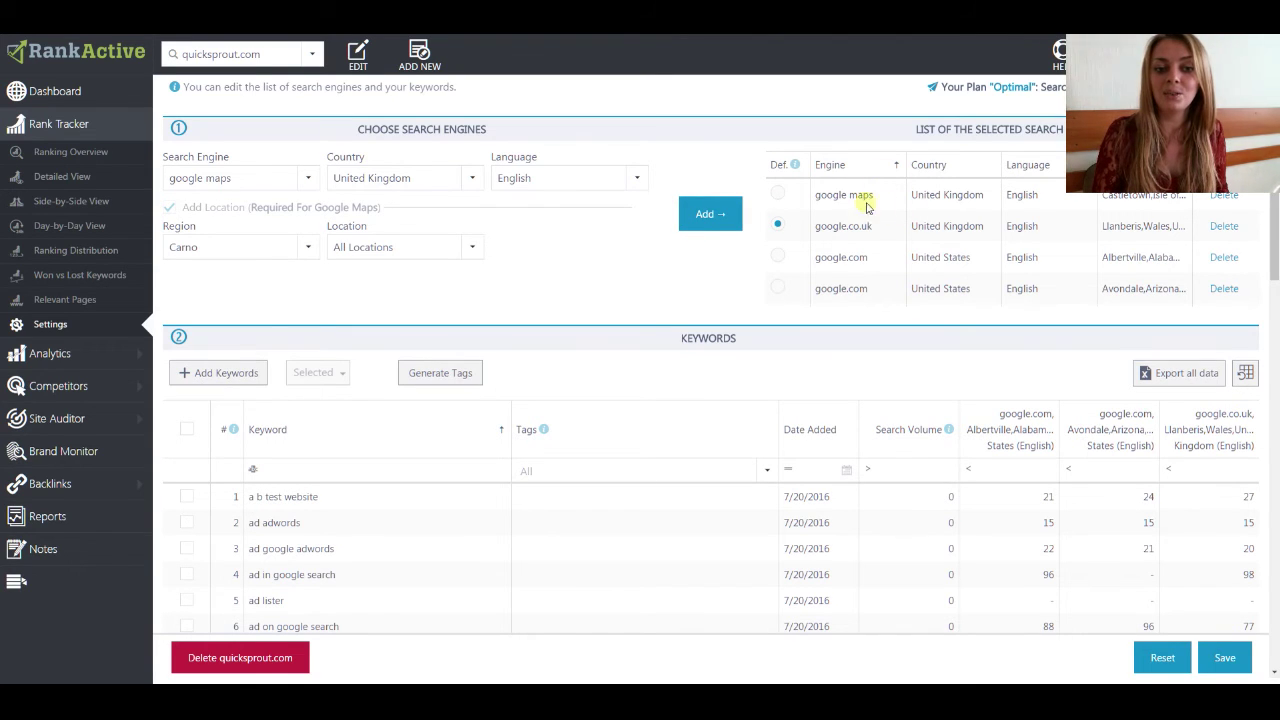
scroll(868, 284, down, 1)
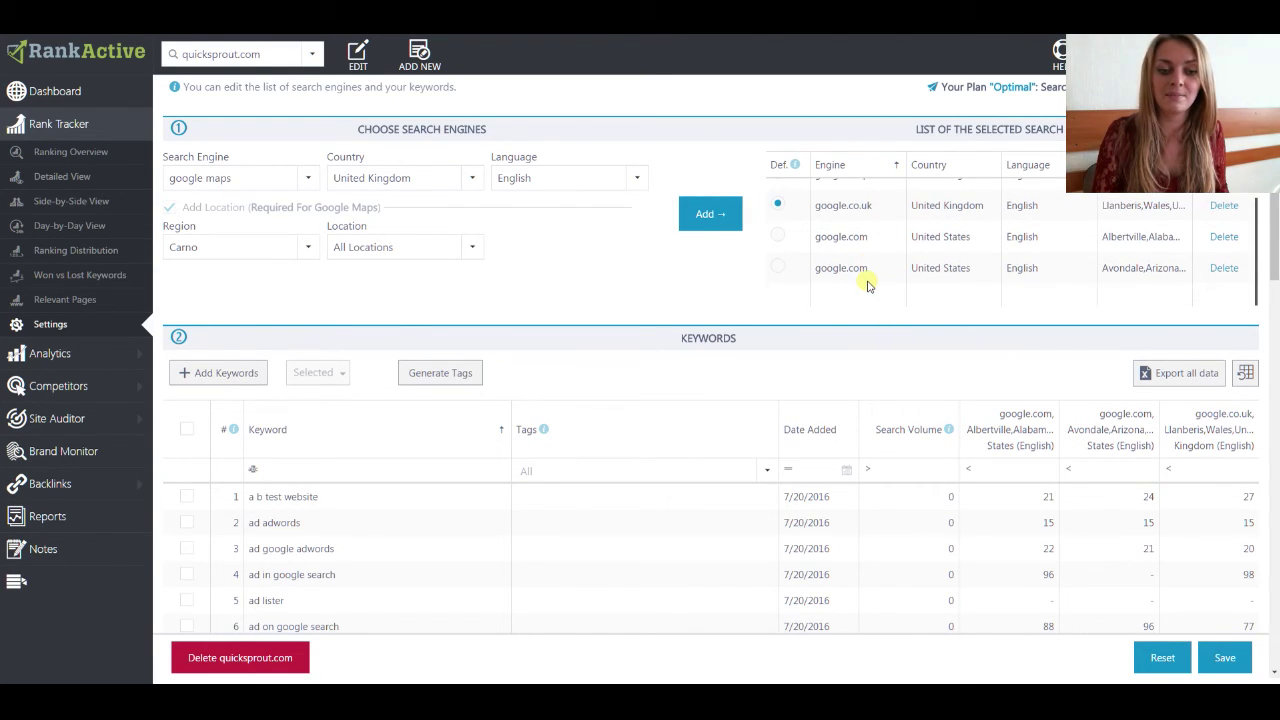
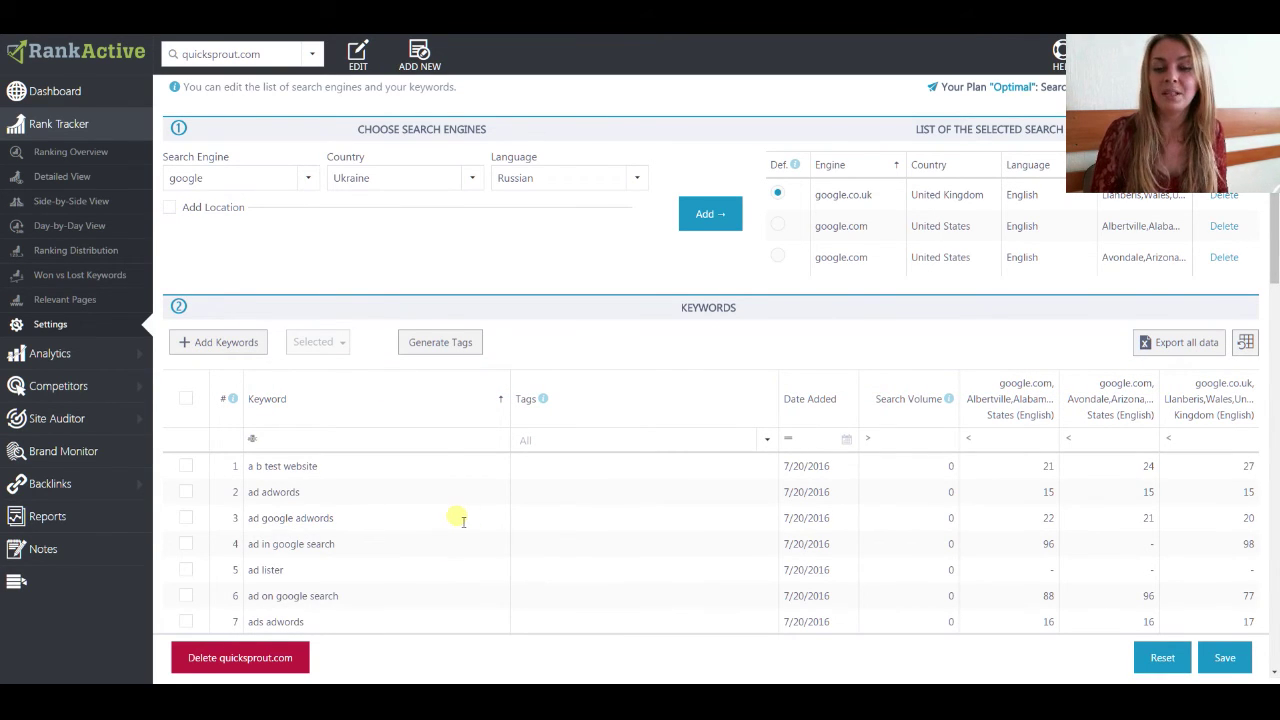
Select the keywords "a b test website" and "ad adwords" and permanently delete them from the project
click(252, 438)
click(186, 466)
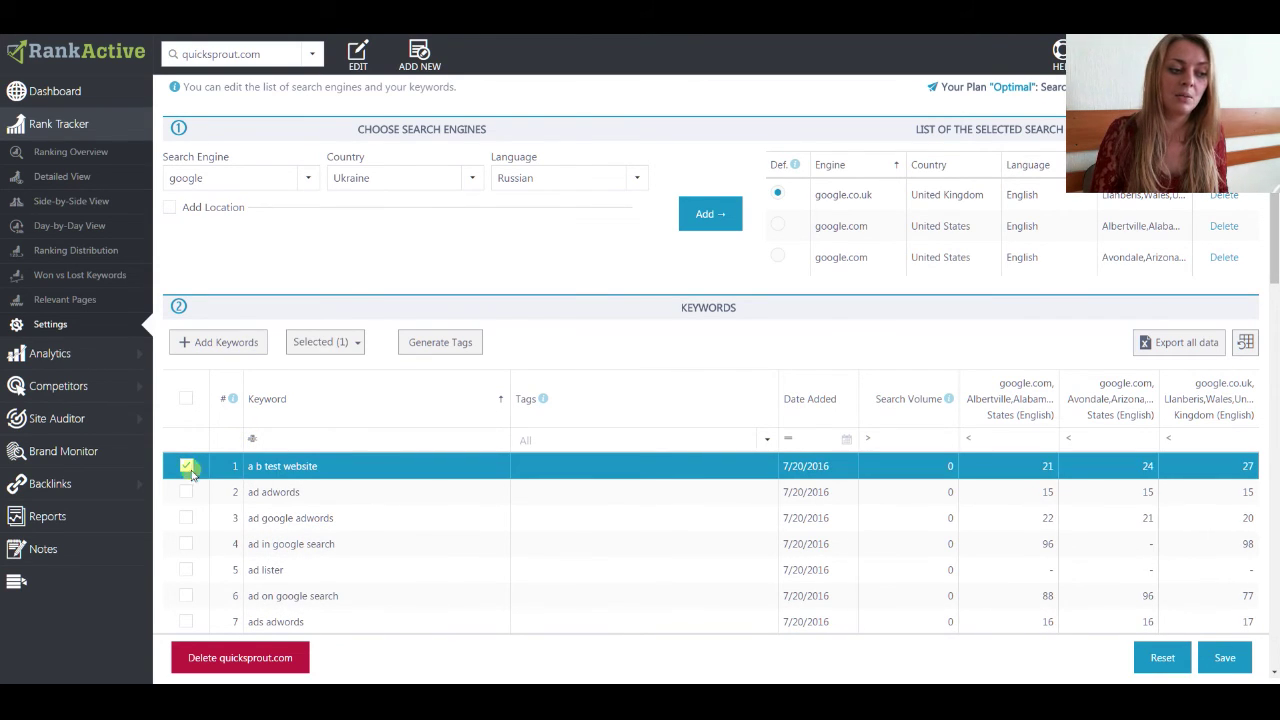
click(186, 492)
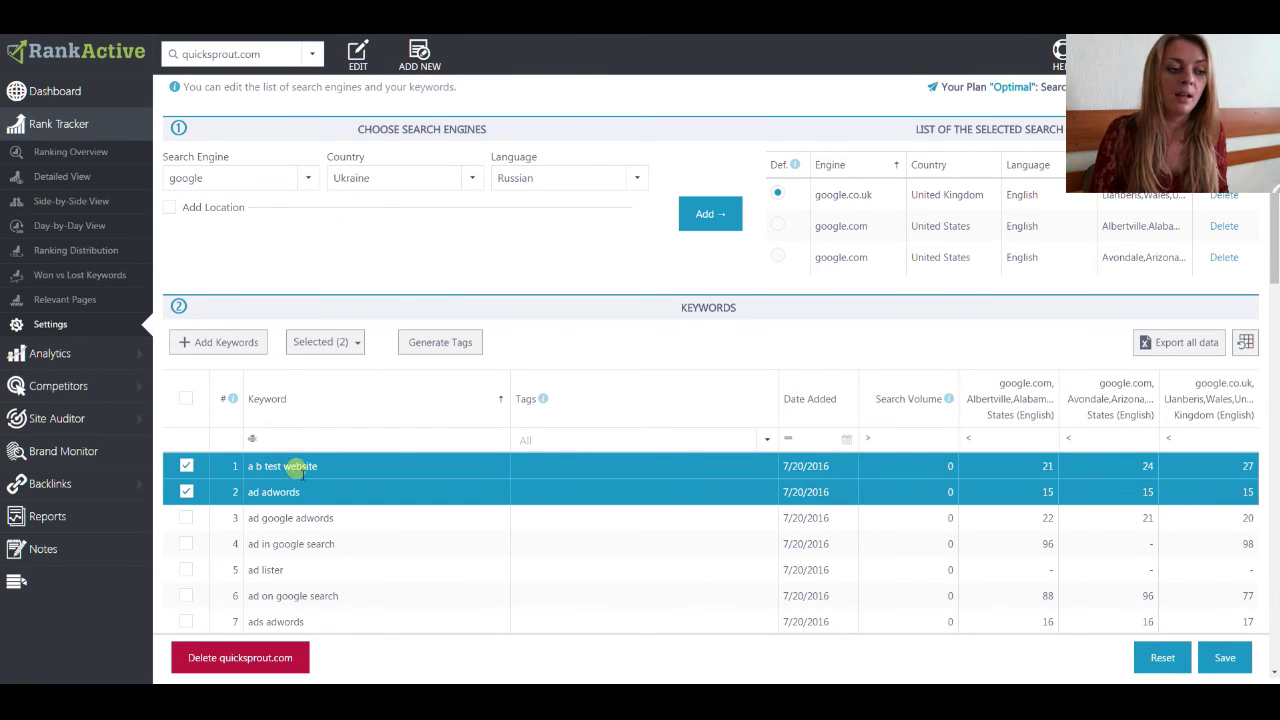
click(345, 344)
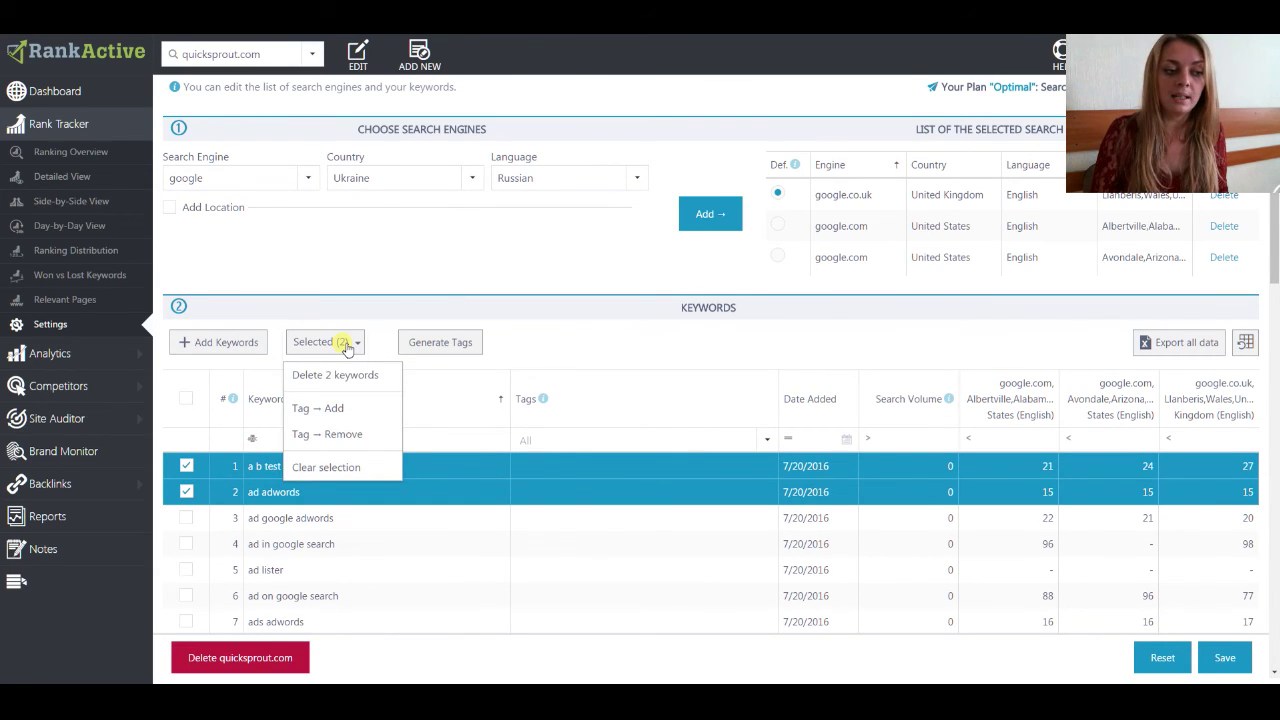
click(352, 373)
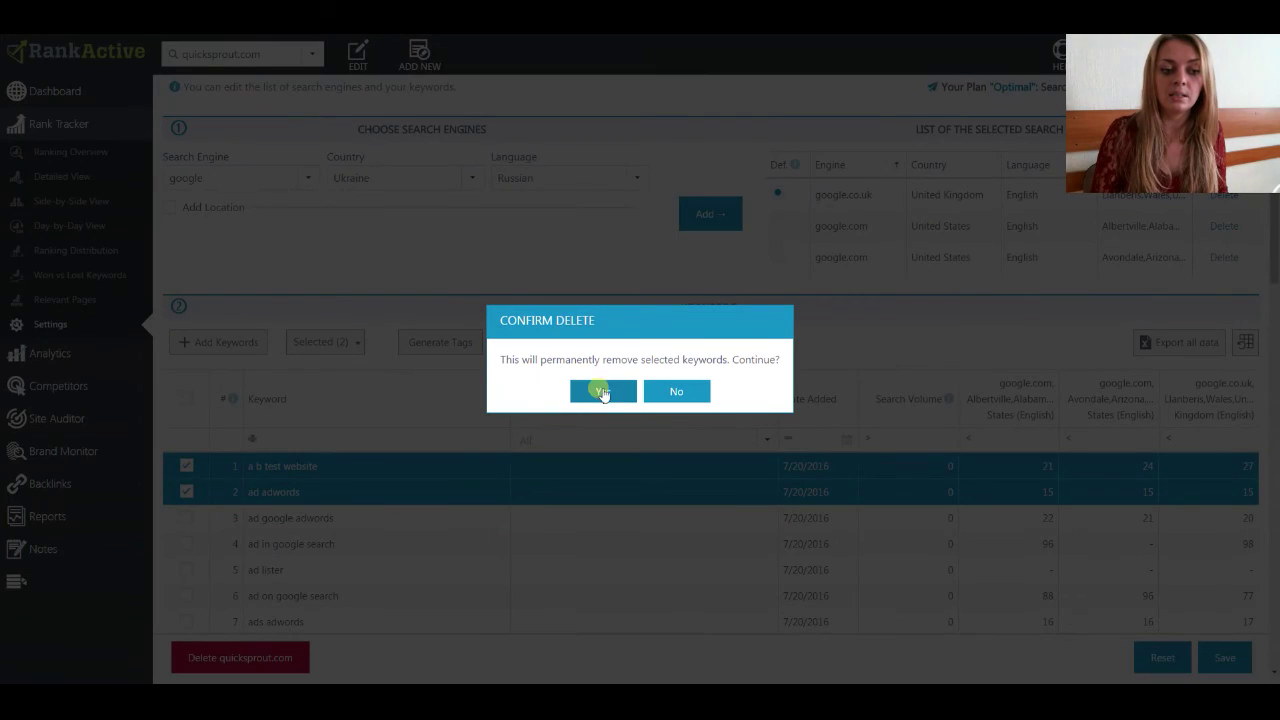
click(603, 392)
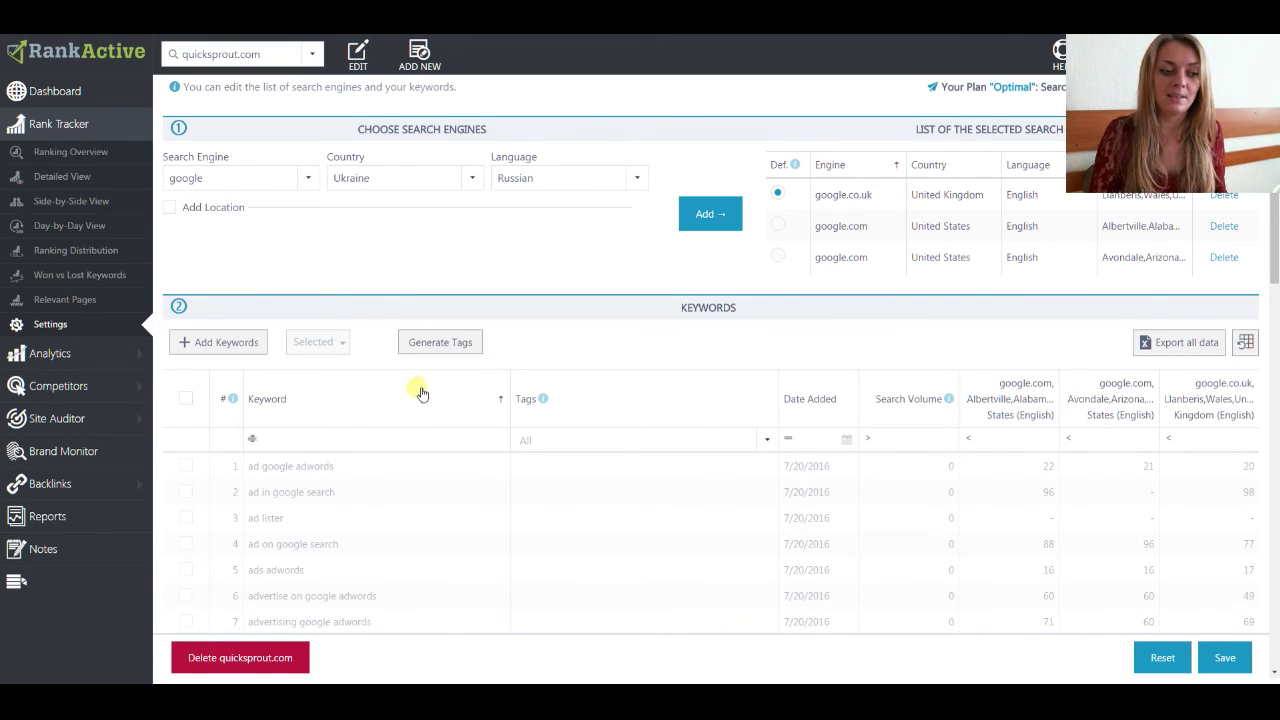
Filter the project's keyword list by "adwords" and look through the matching keywords
click(378, 440)
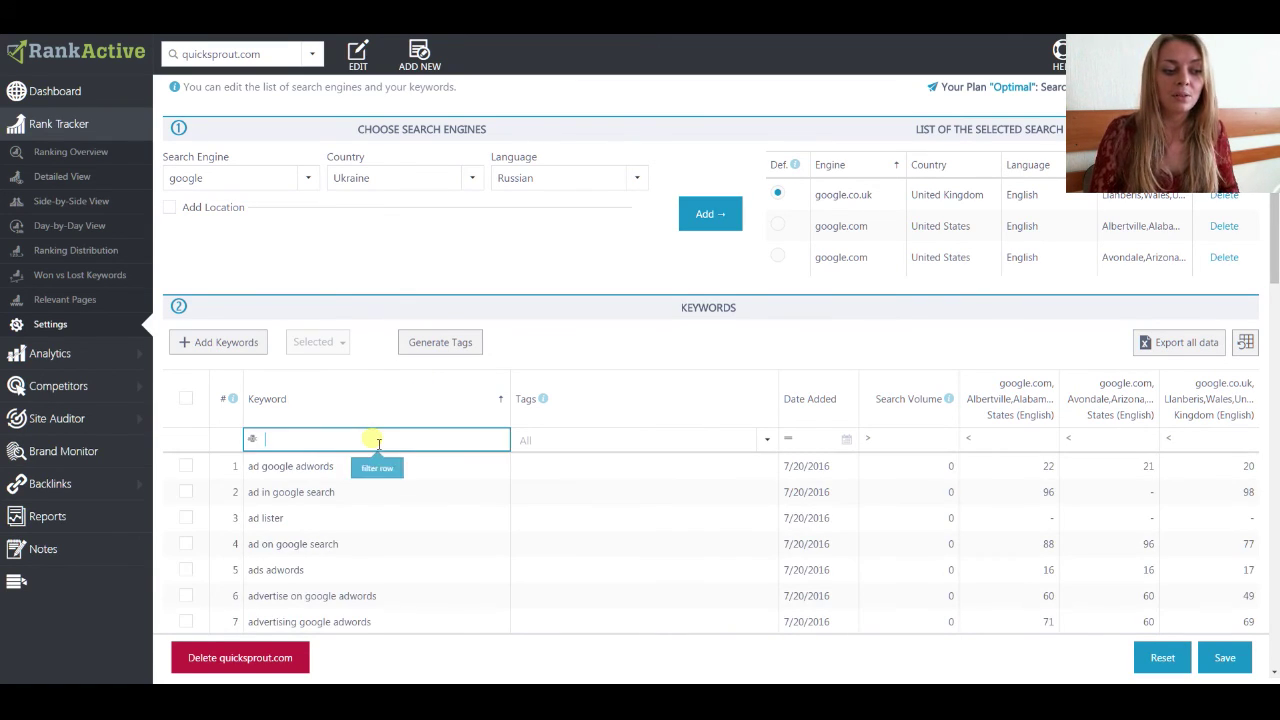
scroll(228, 519, down, 8)
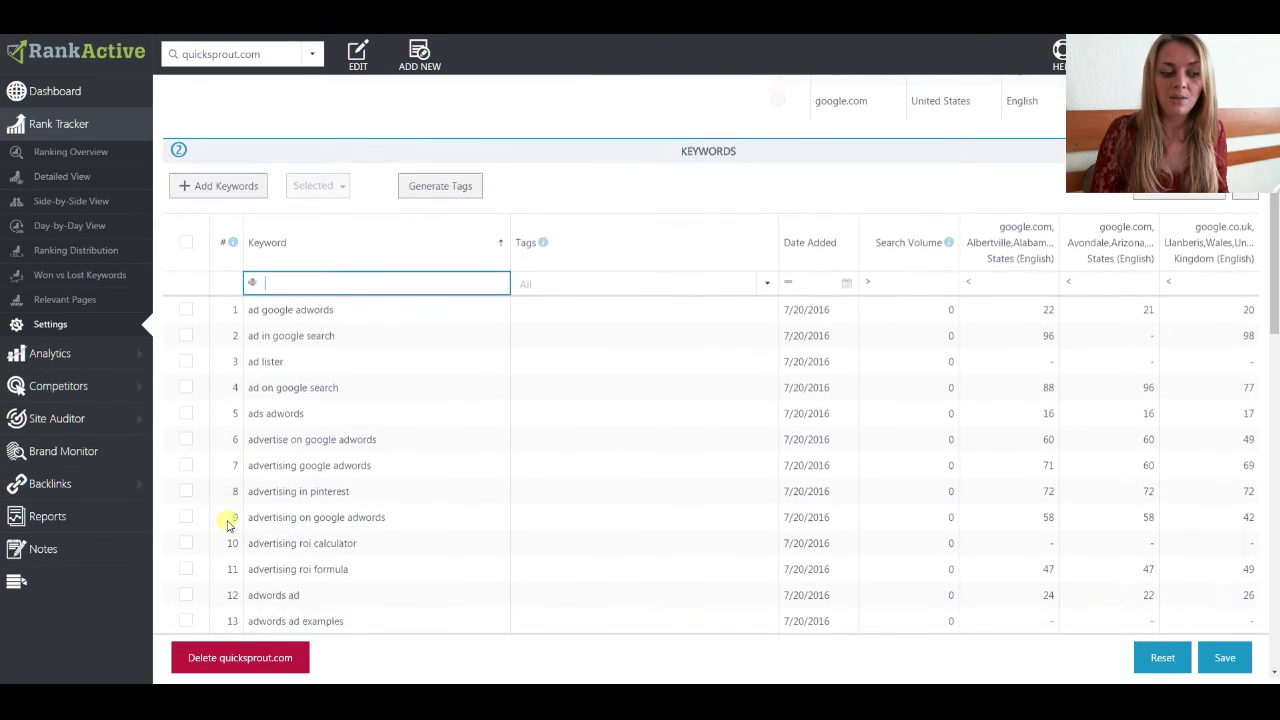
scroll(235, 520, up, 8)
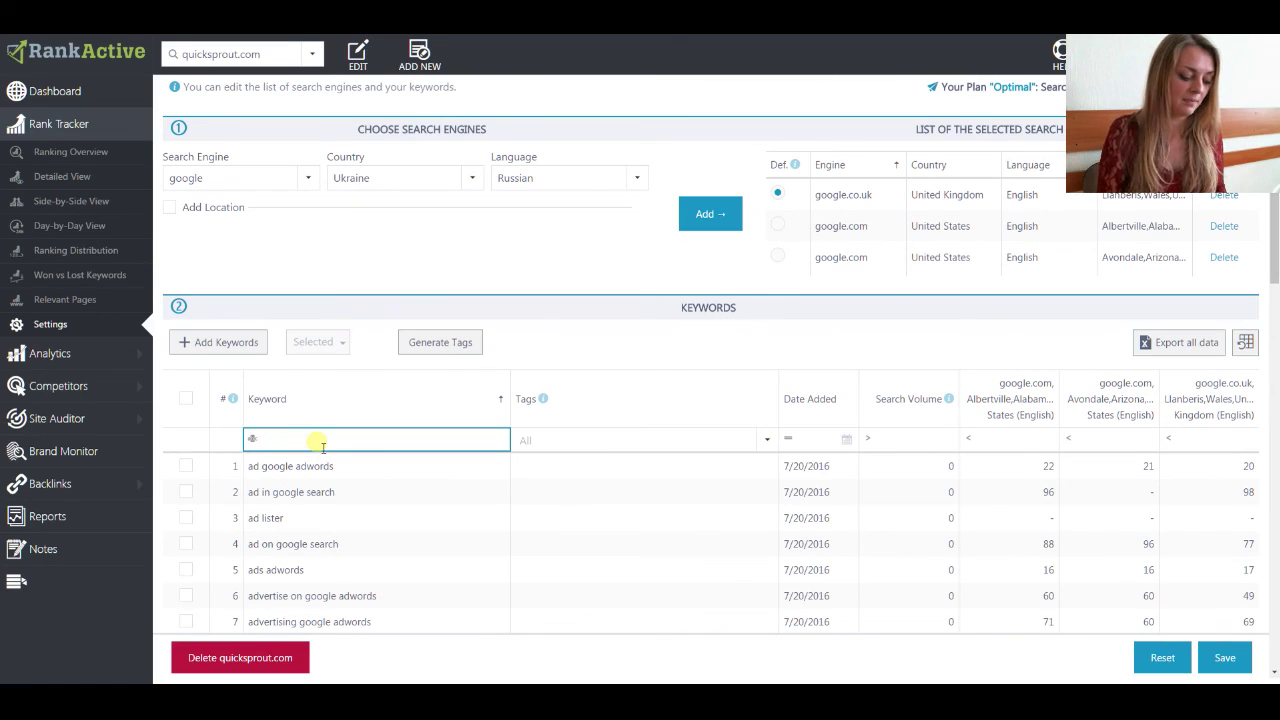
text(adwords)
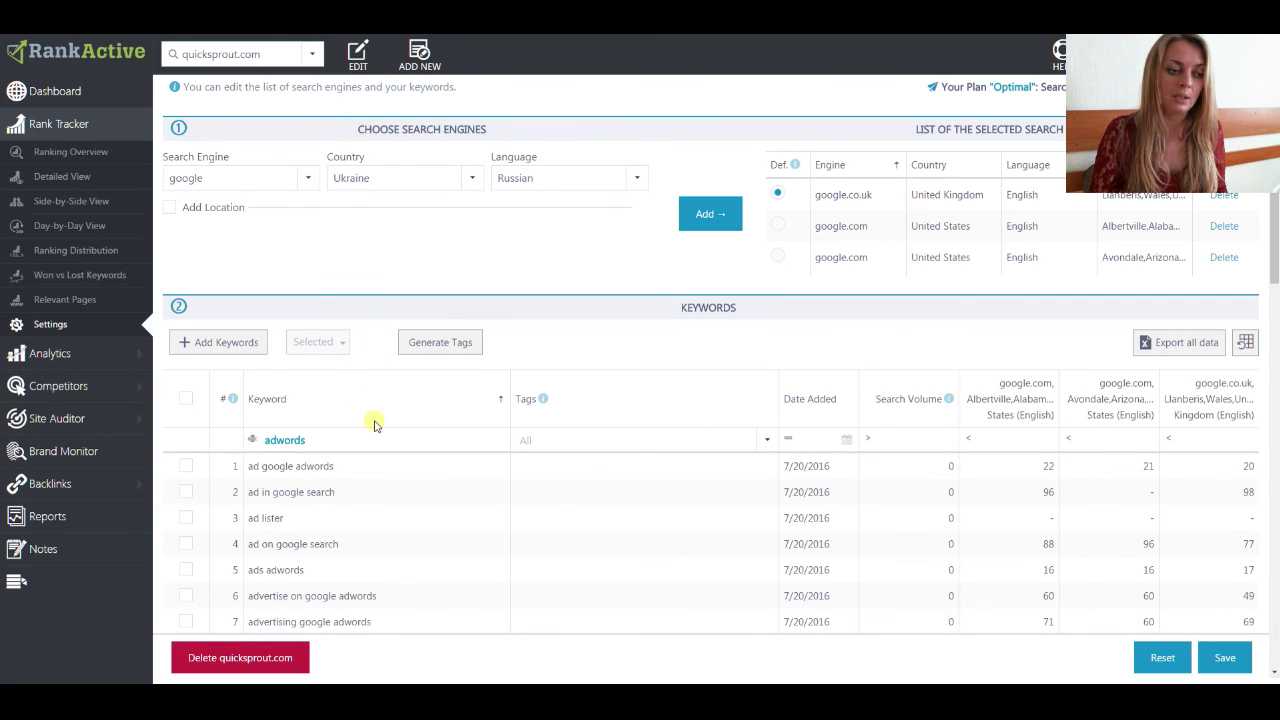
scroll(370, 410, down, 1)
scroll(370, 402, down, 8)
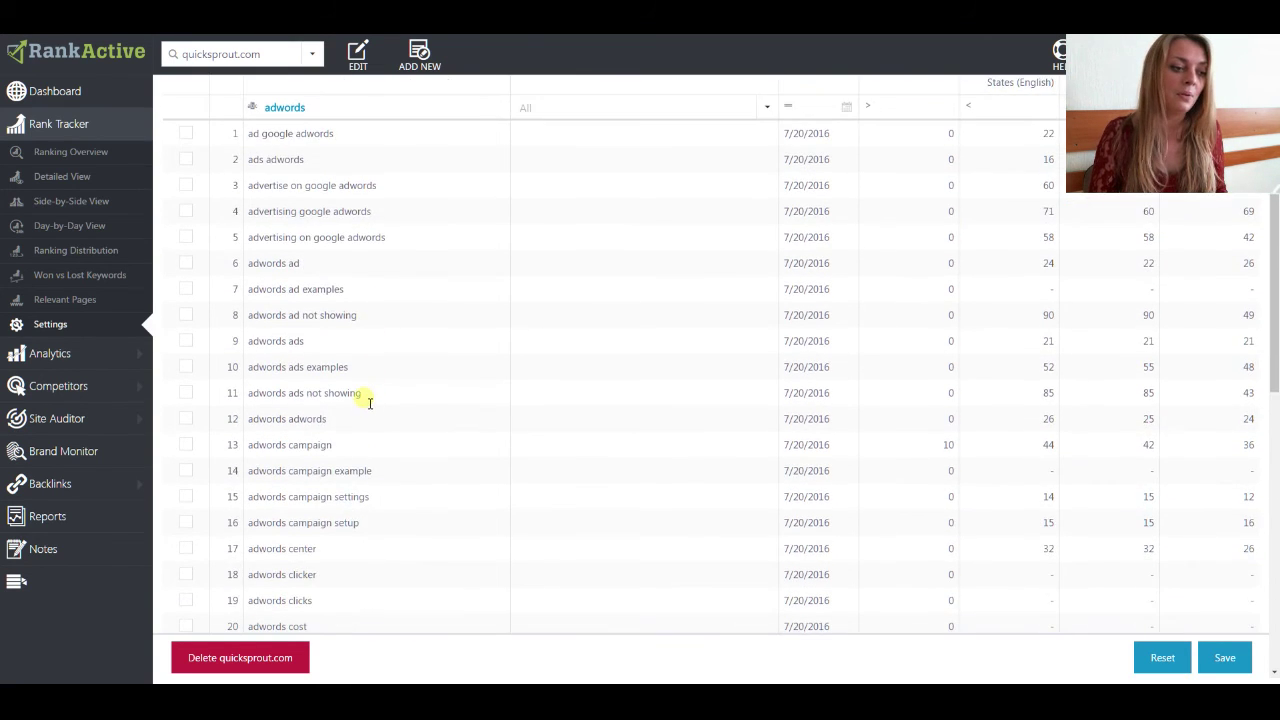
scroll(365, 400, up, 8)
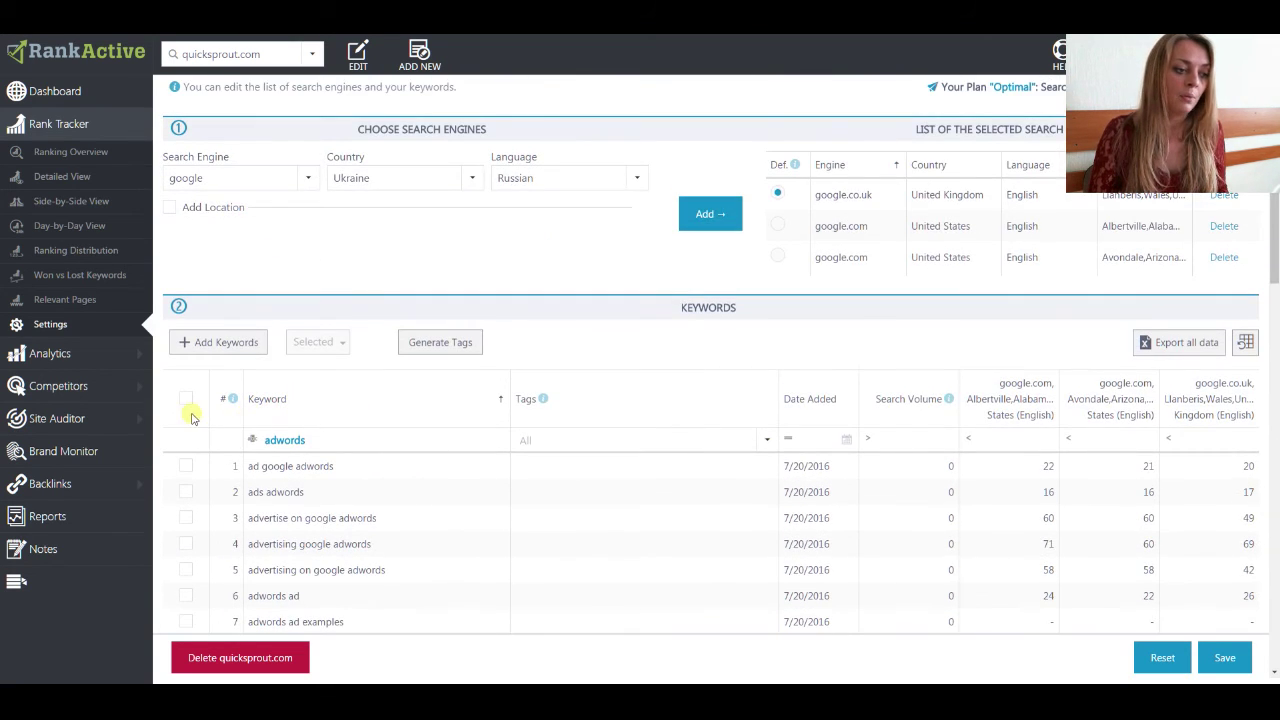
Select all keywords matching the adwords filter, add the tag "adwords" to them and check the tags in the keyword list
click(182, 400)
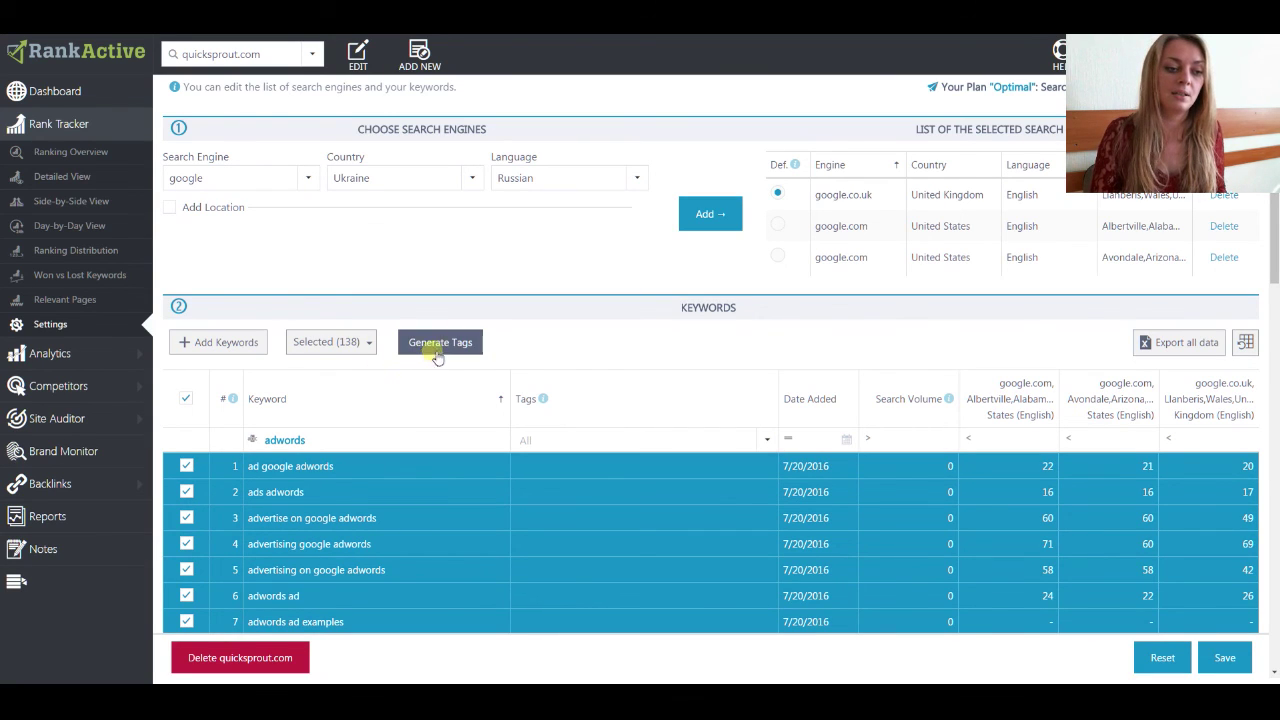
click(368, 342)
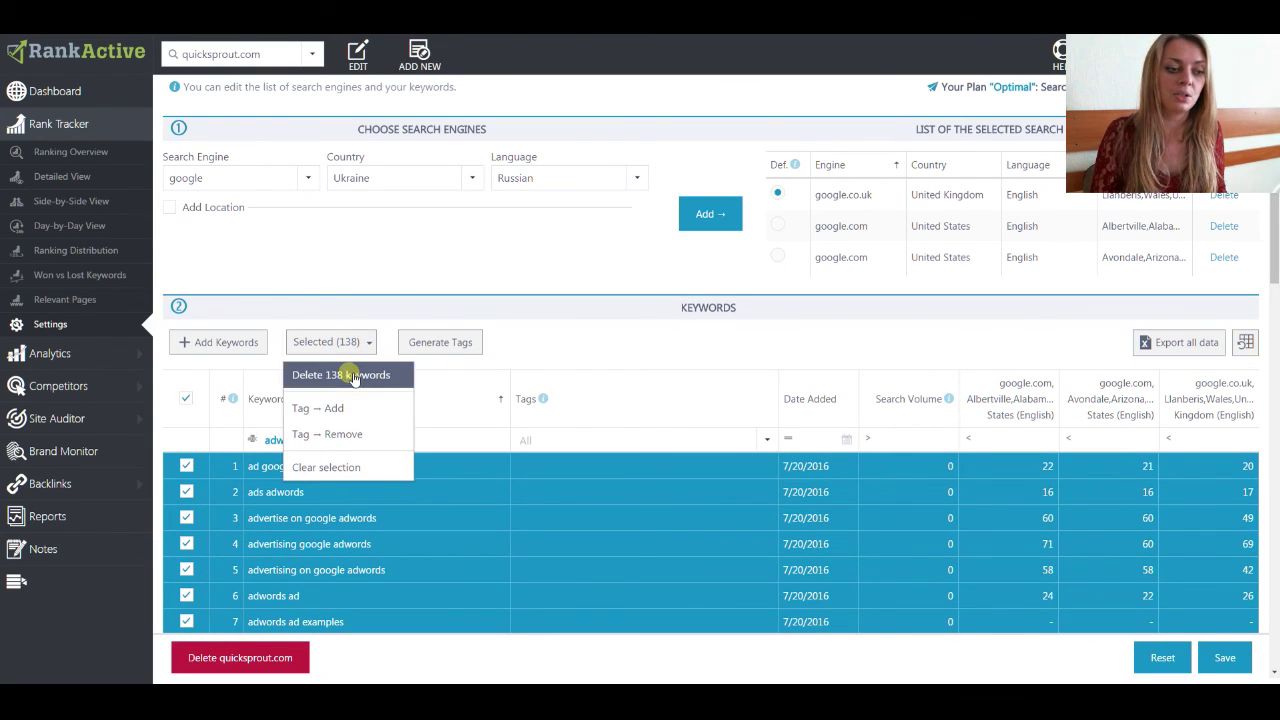
click(347, 416)
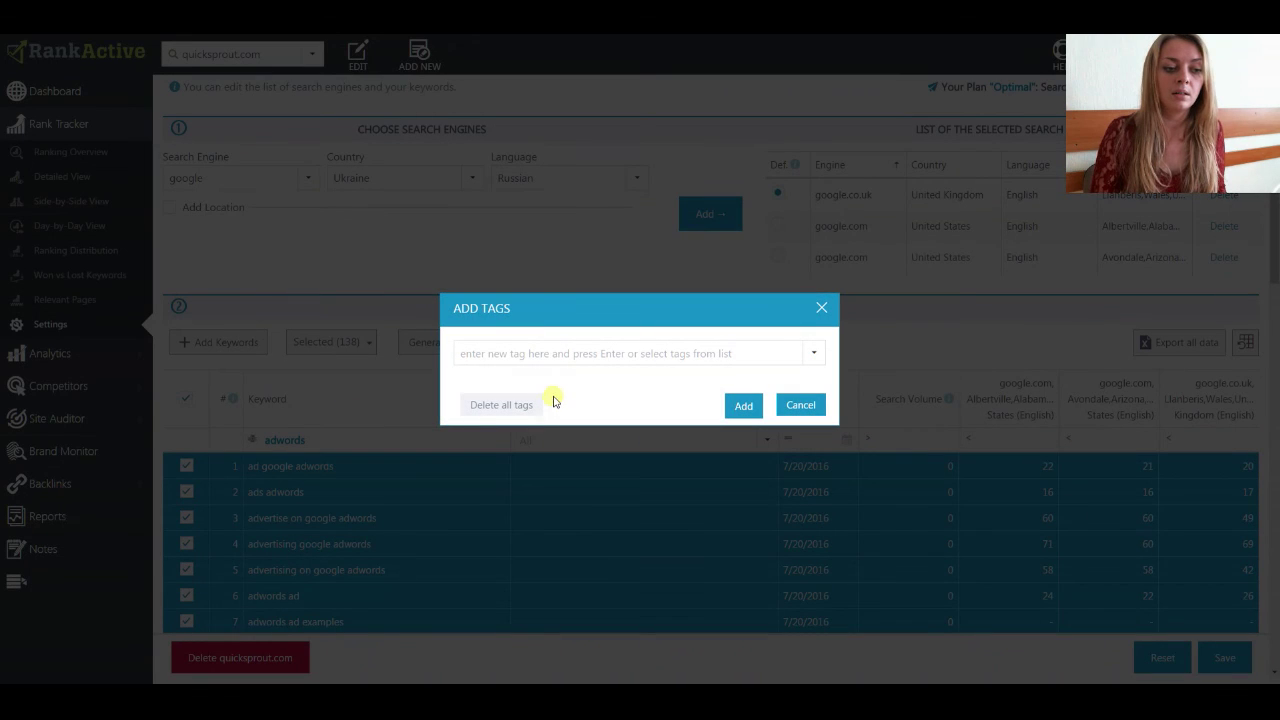
click(540, 353)
text(adwords)
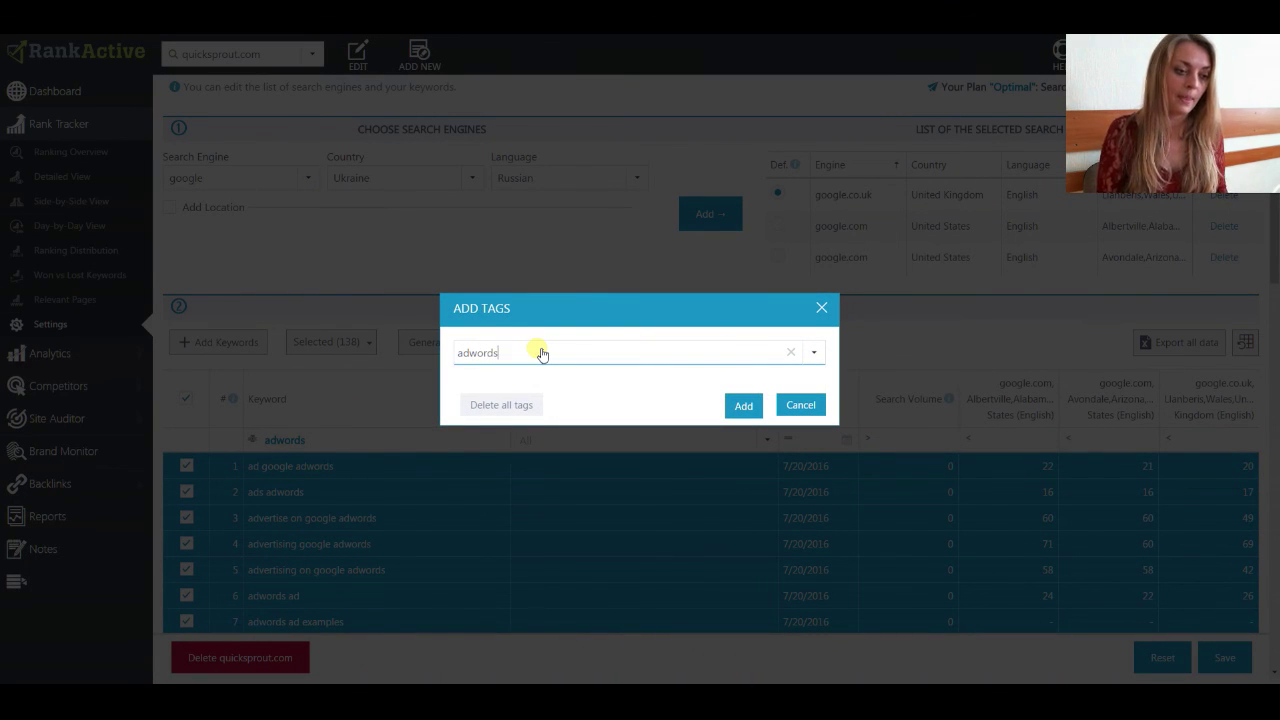
click(742, 405)
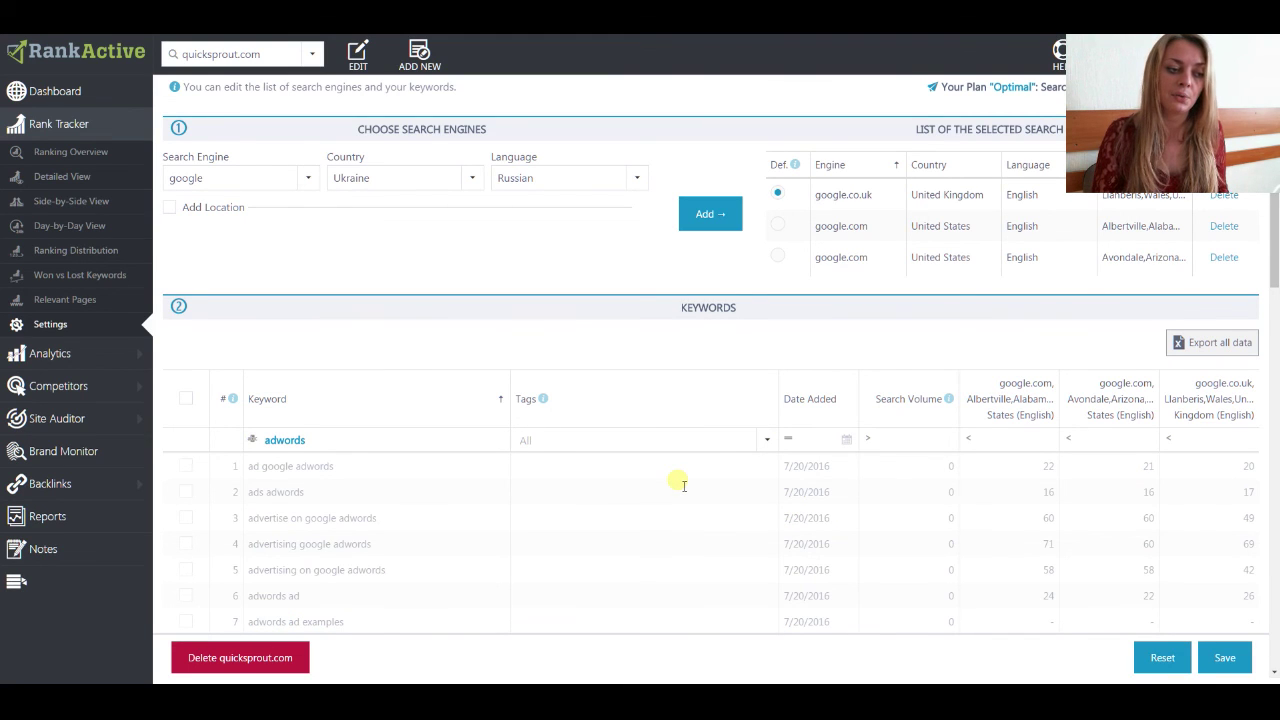
scroll(684, 485, down, 9)
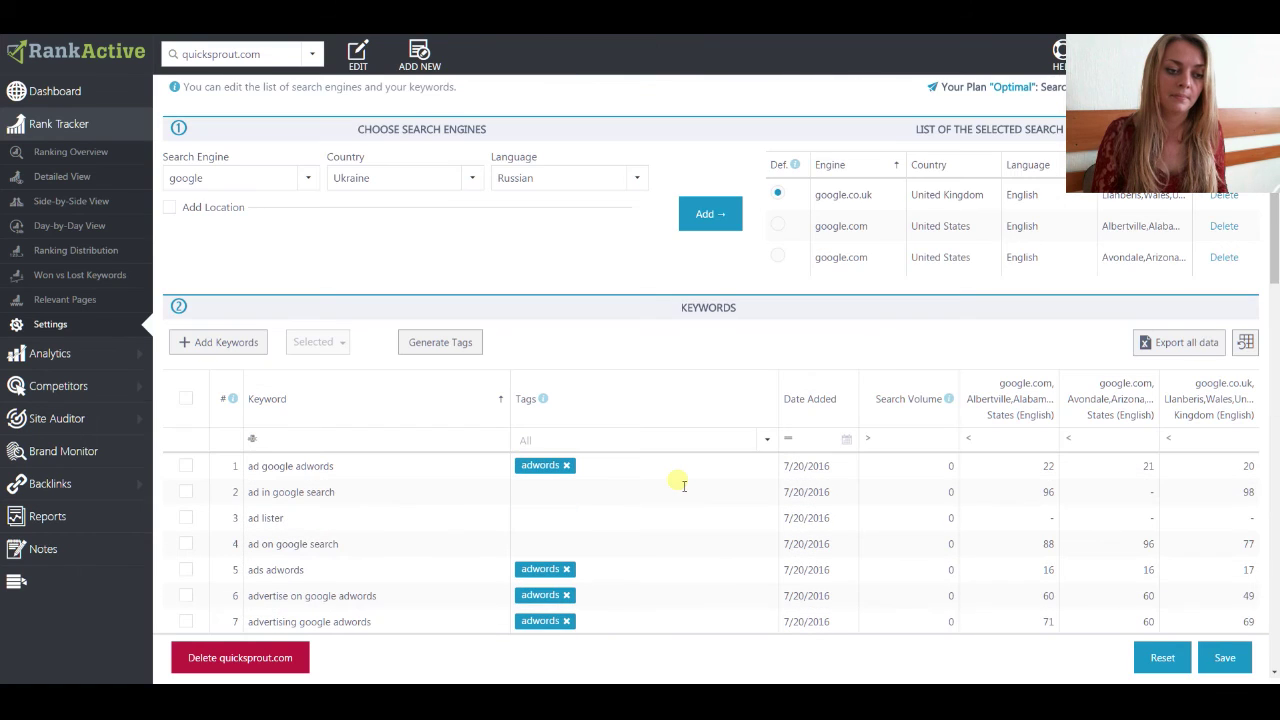
scroll(590, 477, down, 7)
scroll(590, 477, down, 3)
scroll(590, 477, up, 10)
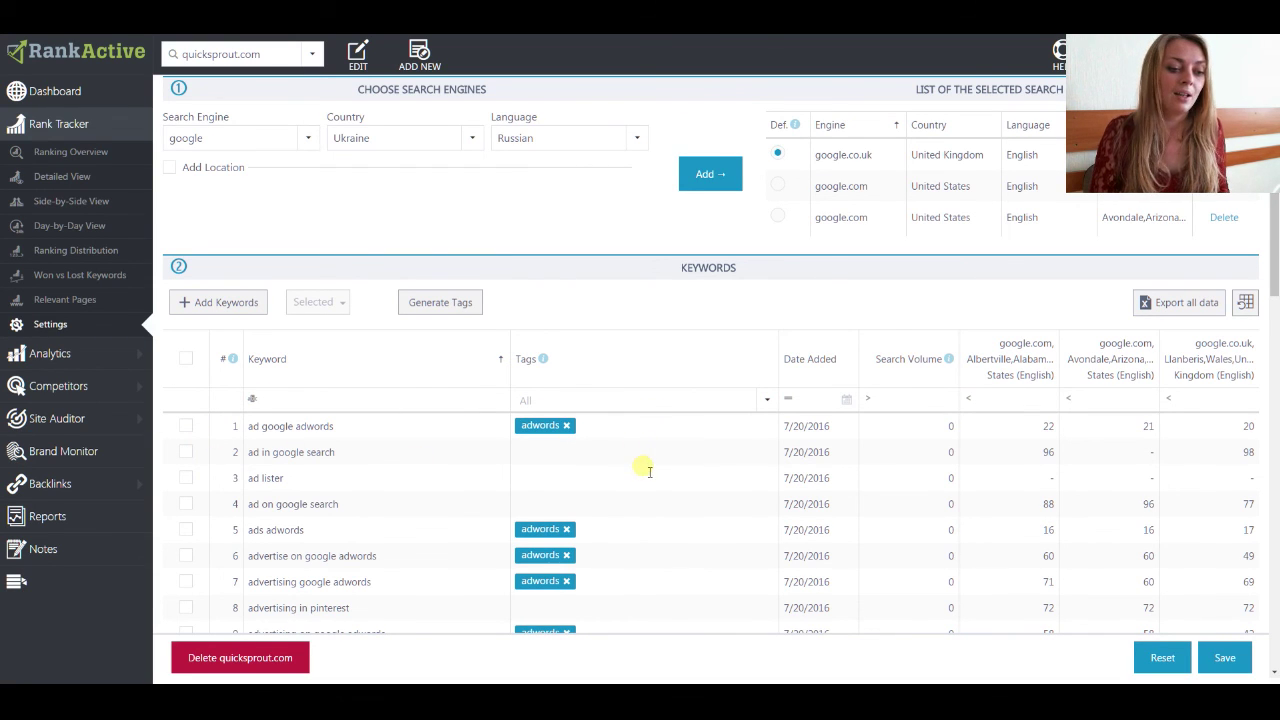
scroll(455, 540, down, 1)
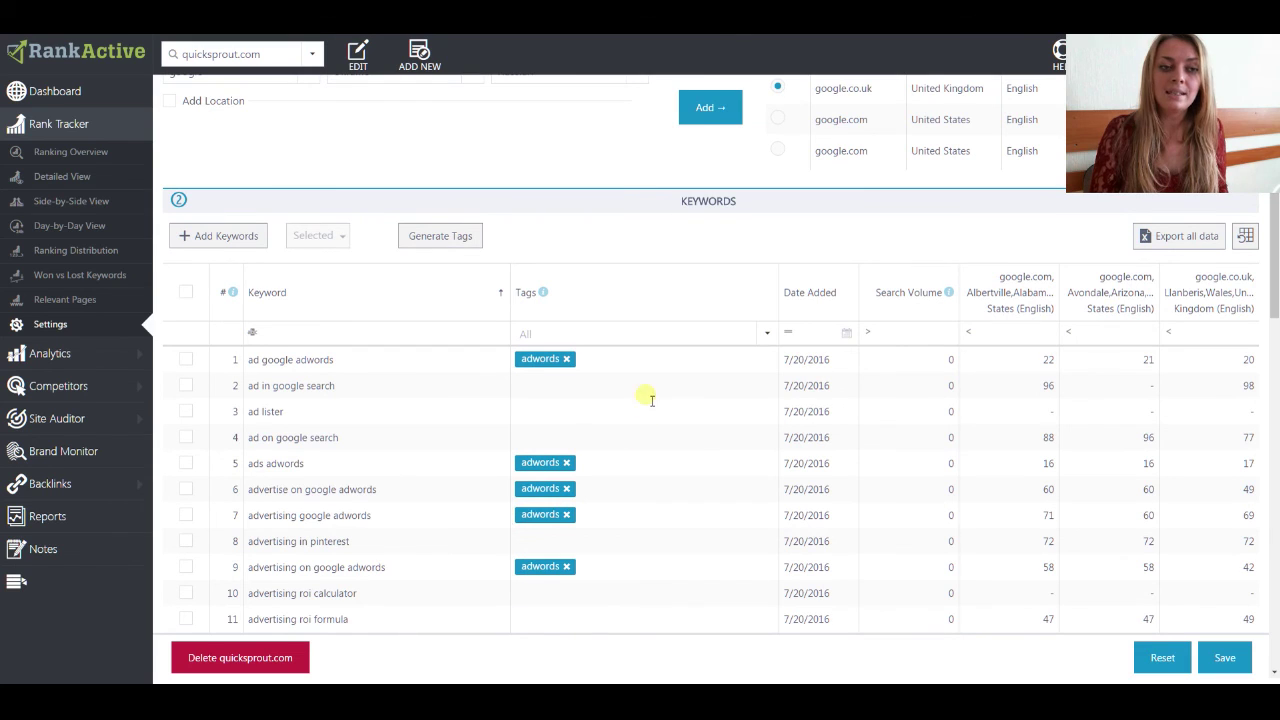
Request deletion of the quicksprout.com project and decline the confirmation
click(245, 659)
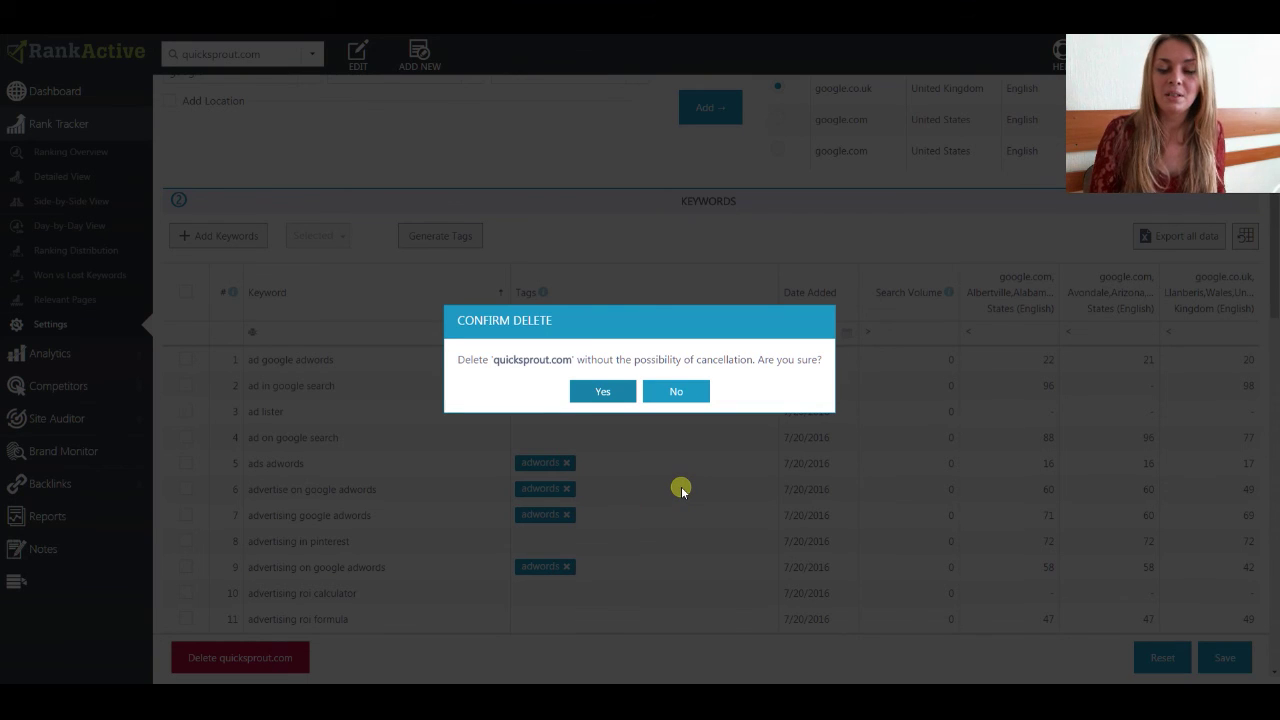
click(703, 397)
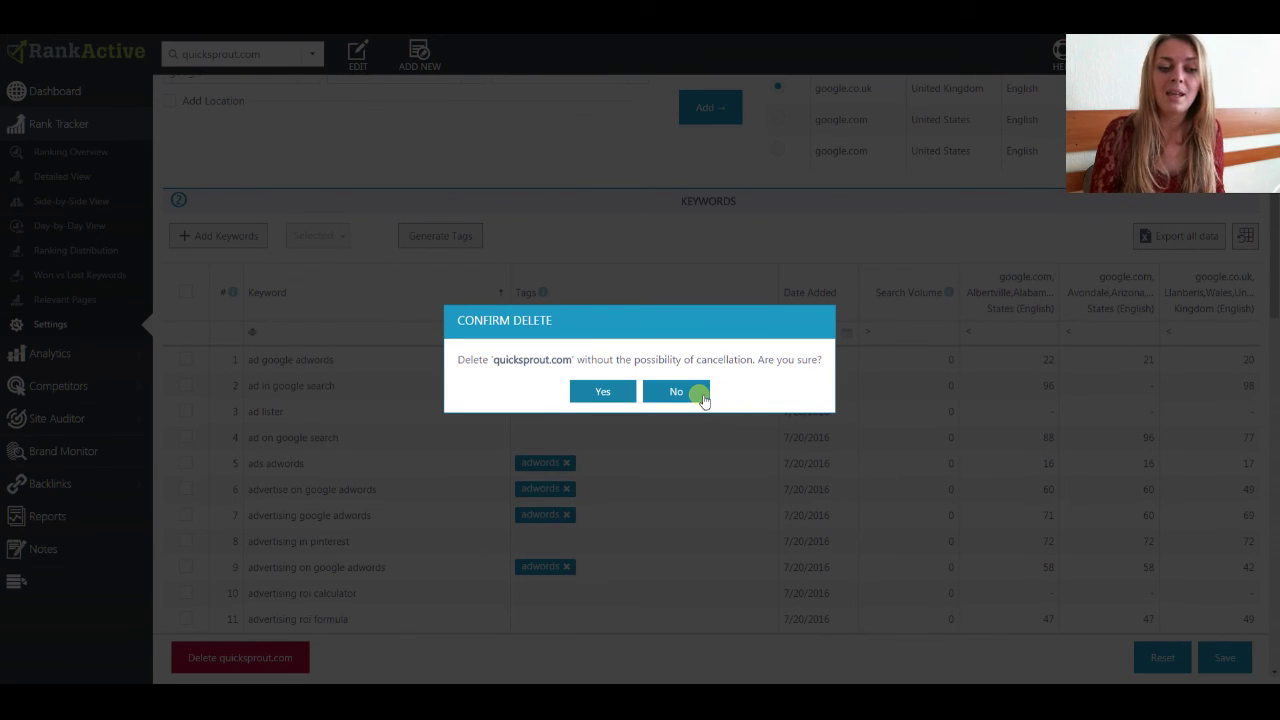